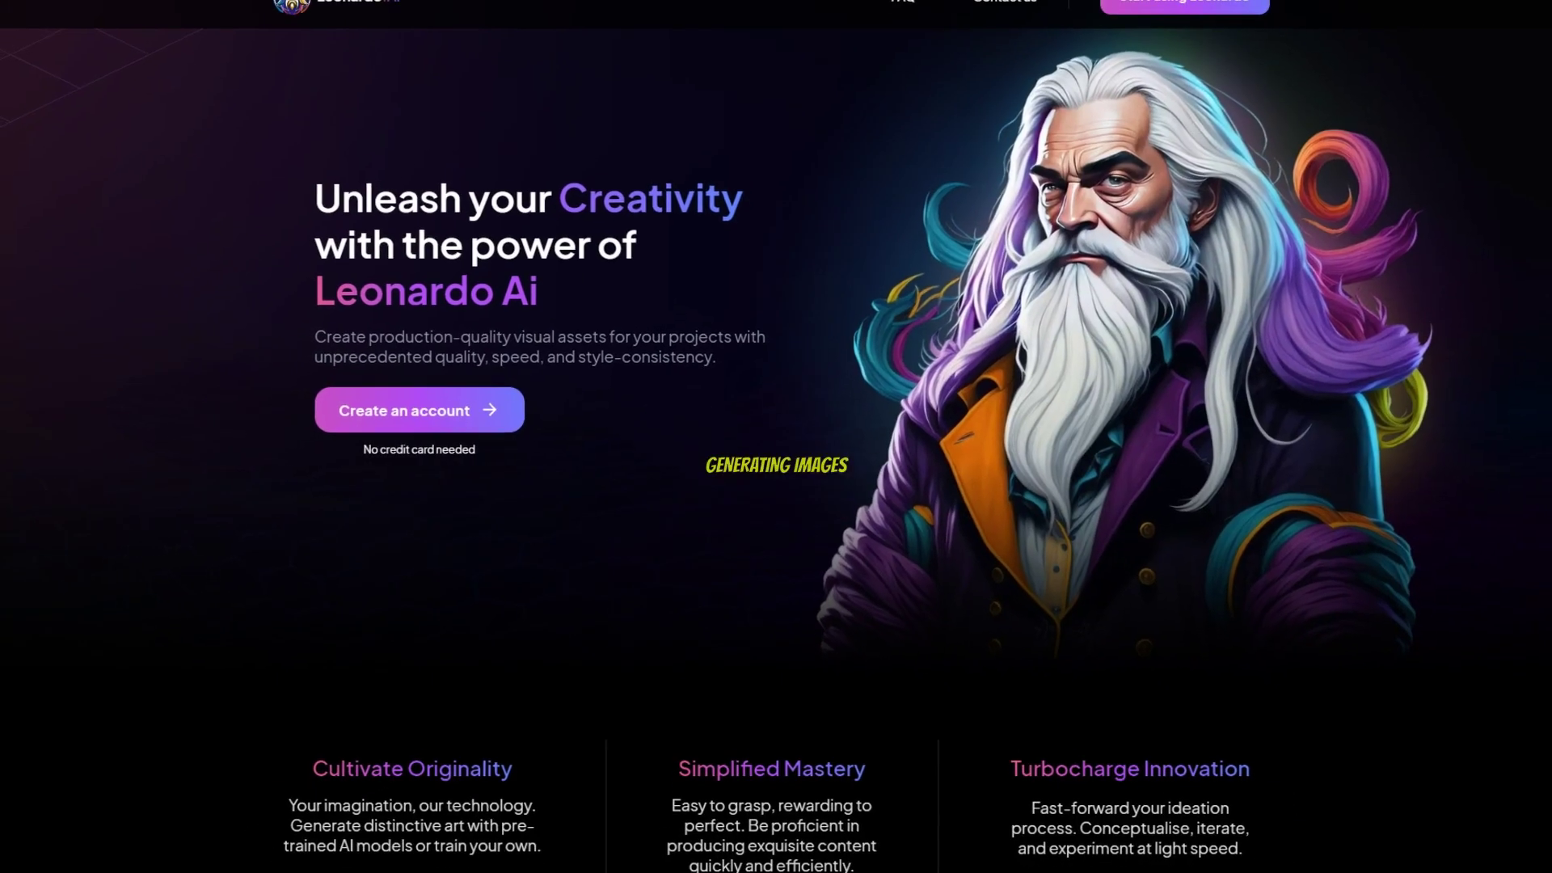
- Look through the Leonardo.Ai landing page, covering its toolkit, fine-tuned models and platform gallery
scroll(776, 437, "down", 2)
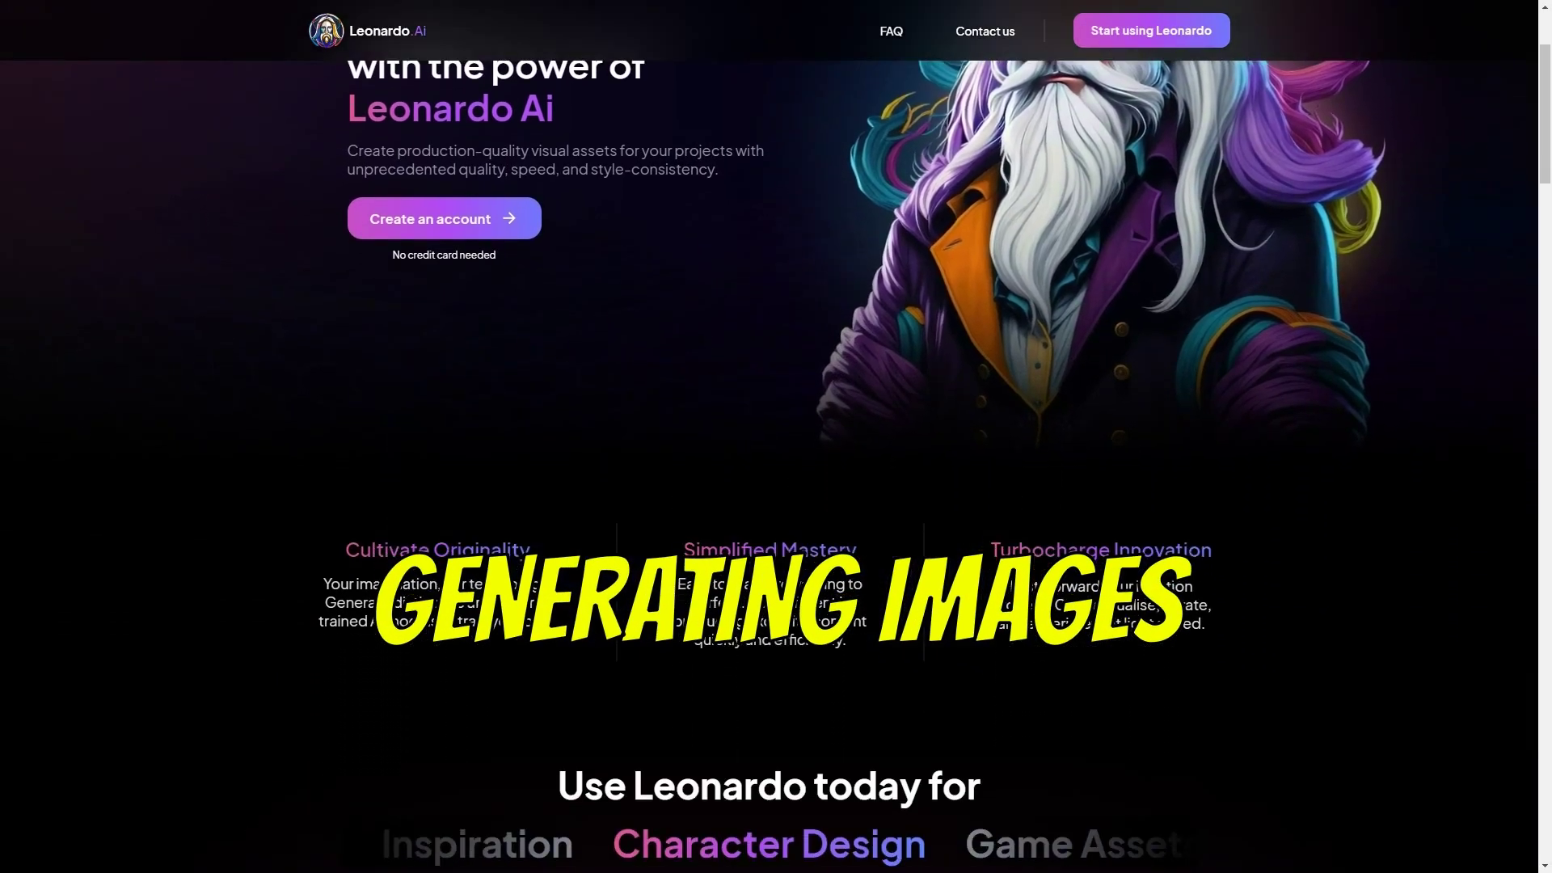
scroll(776, 437, "down", 7)
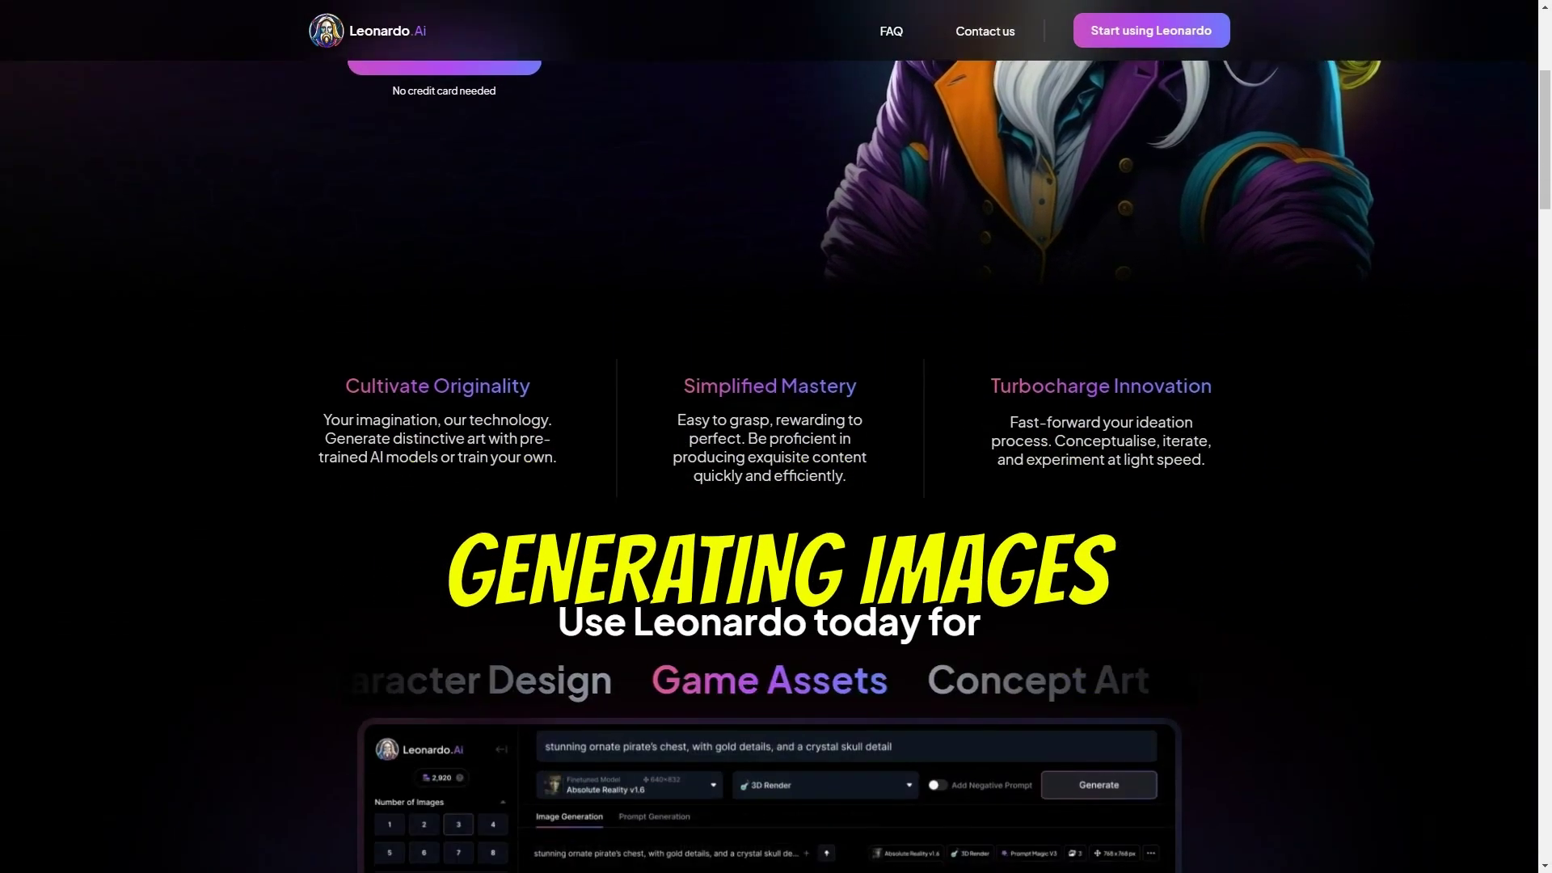
scroll(776, 437, "down", 7)
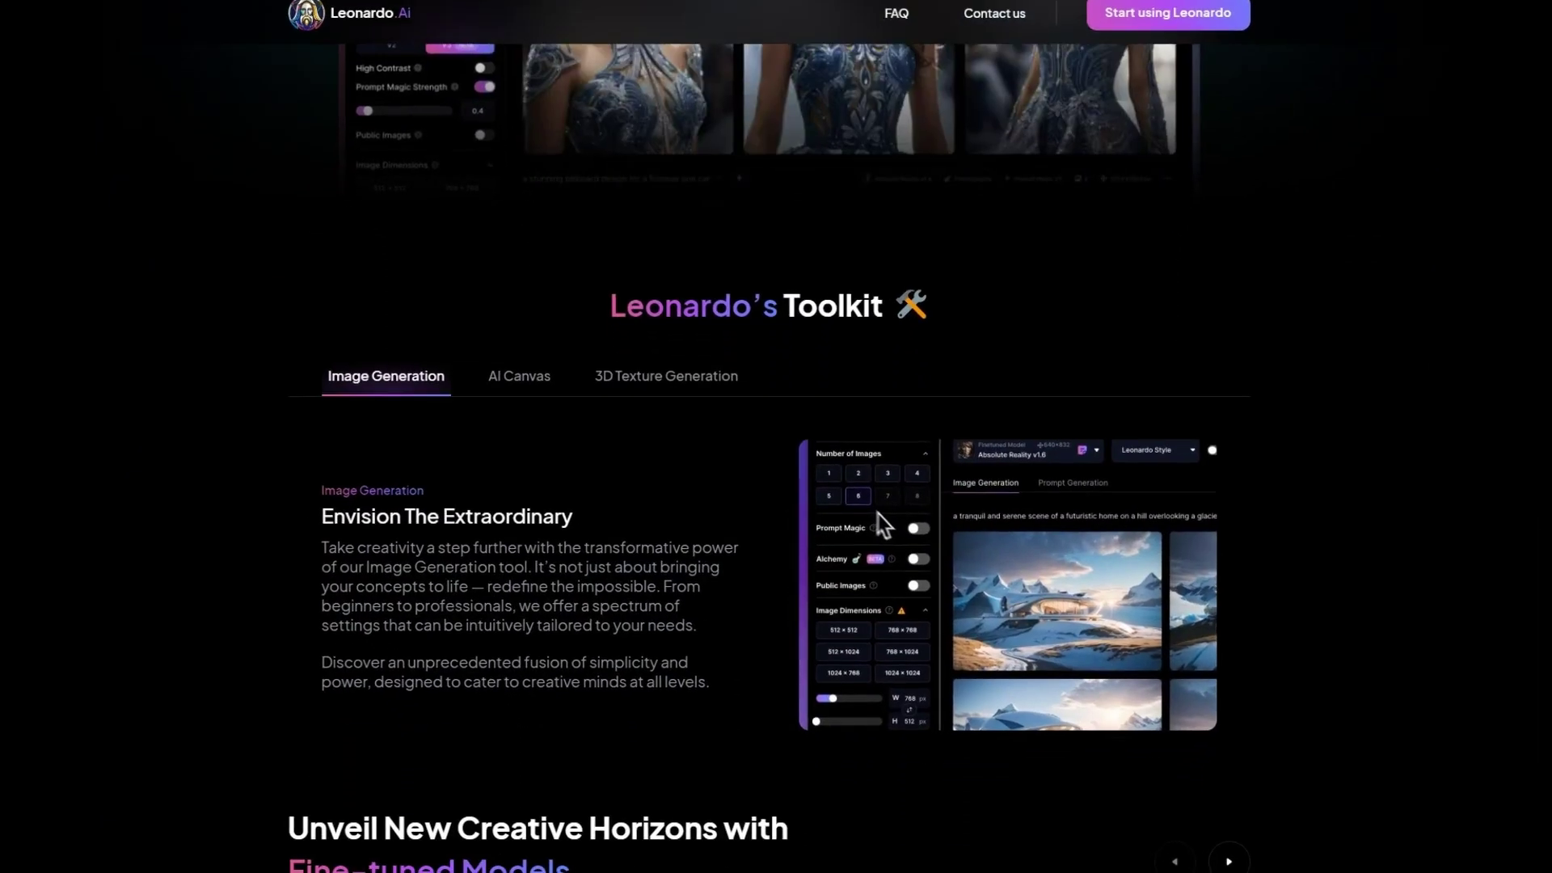
scroll(776, 437, "down", 4)
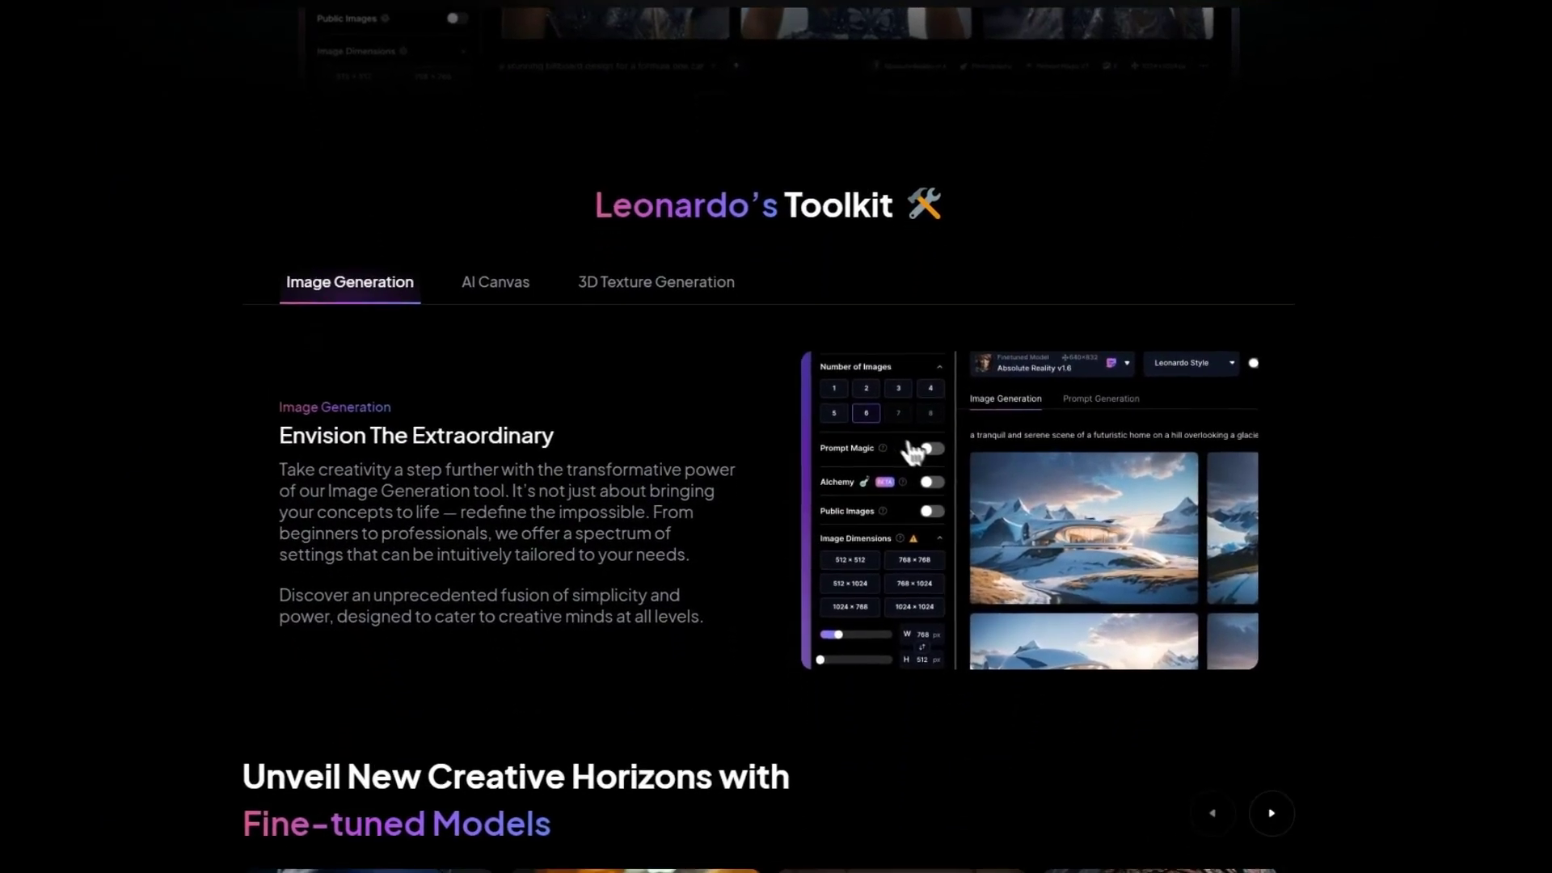
scroll(973, 266, "down", 8)
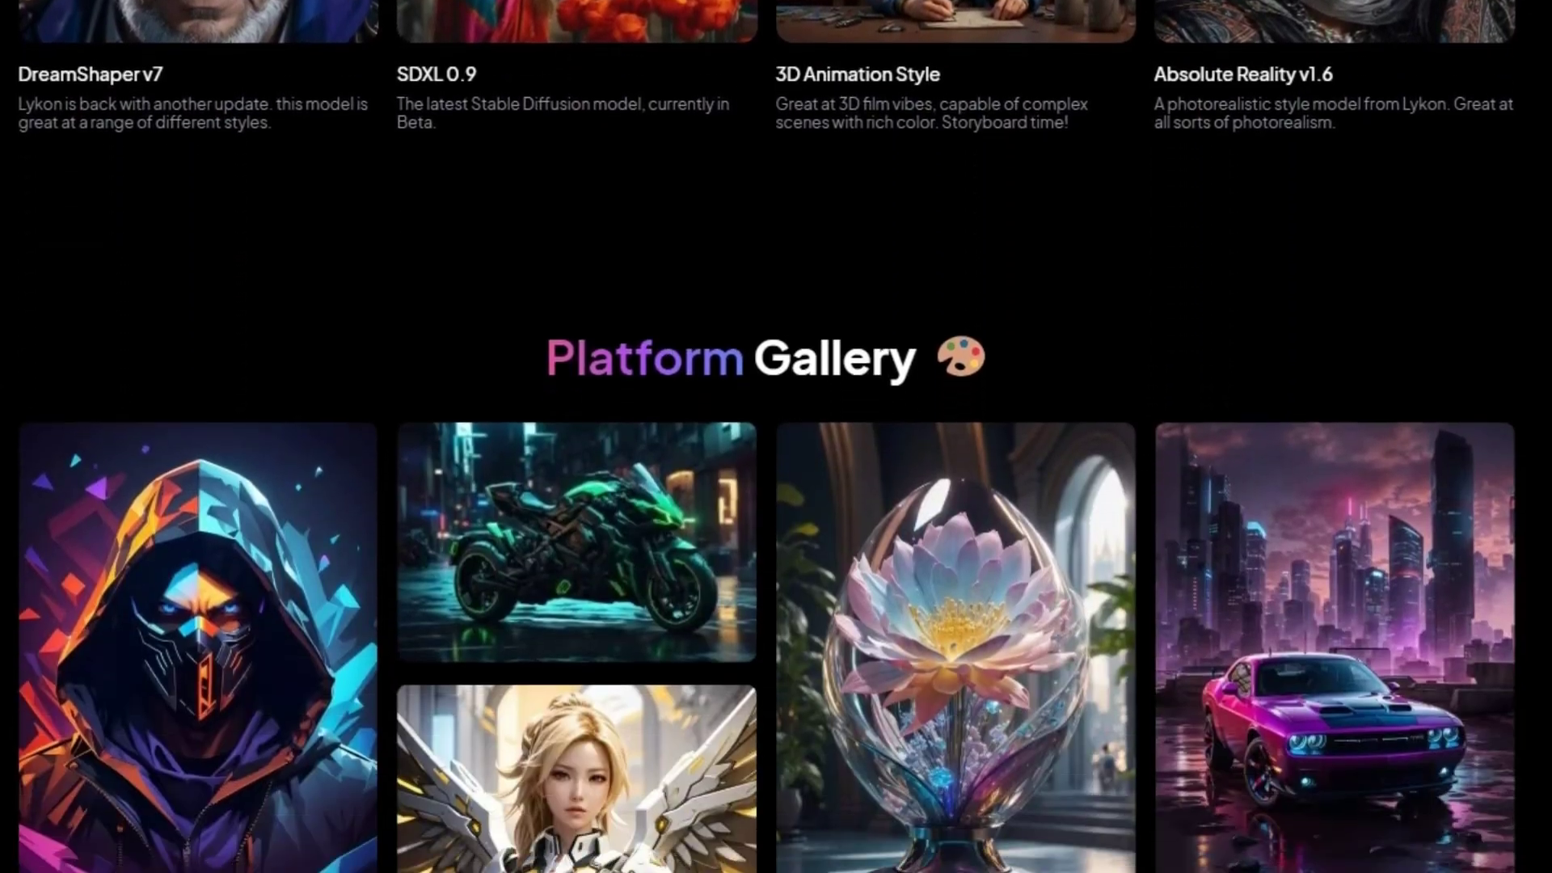
scroll(776, 436, "down", 10)
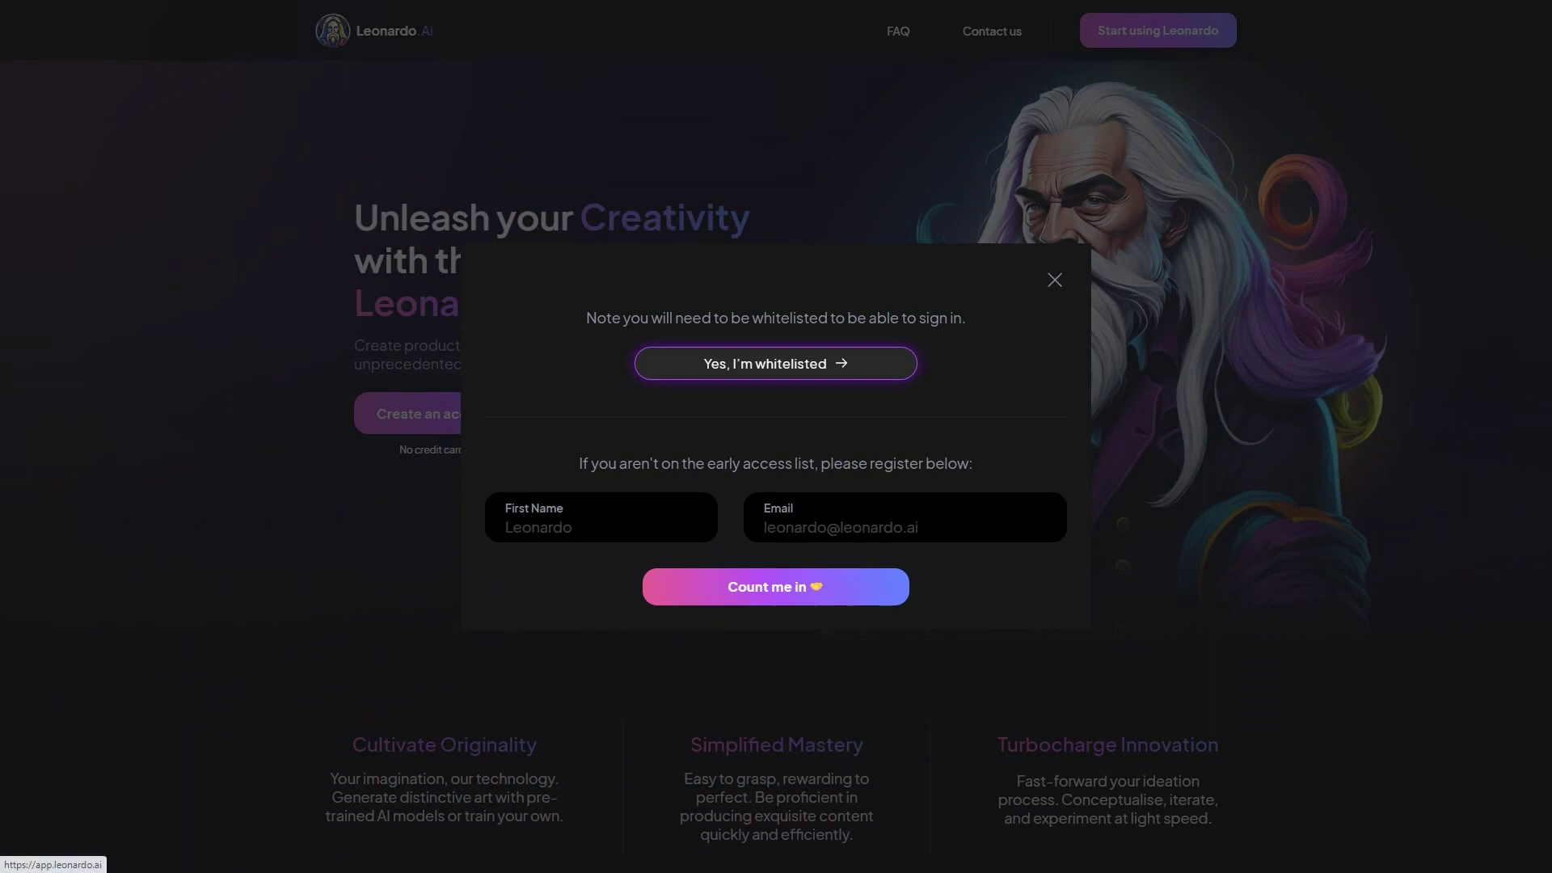
- Sign in to Leonardo.Ai as a whitelisted user with the Google account and open AI Image Generation
left_click(869, 363)
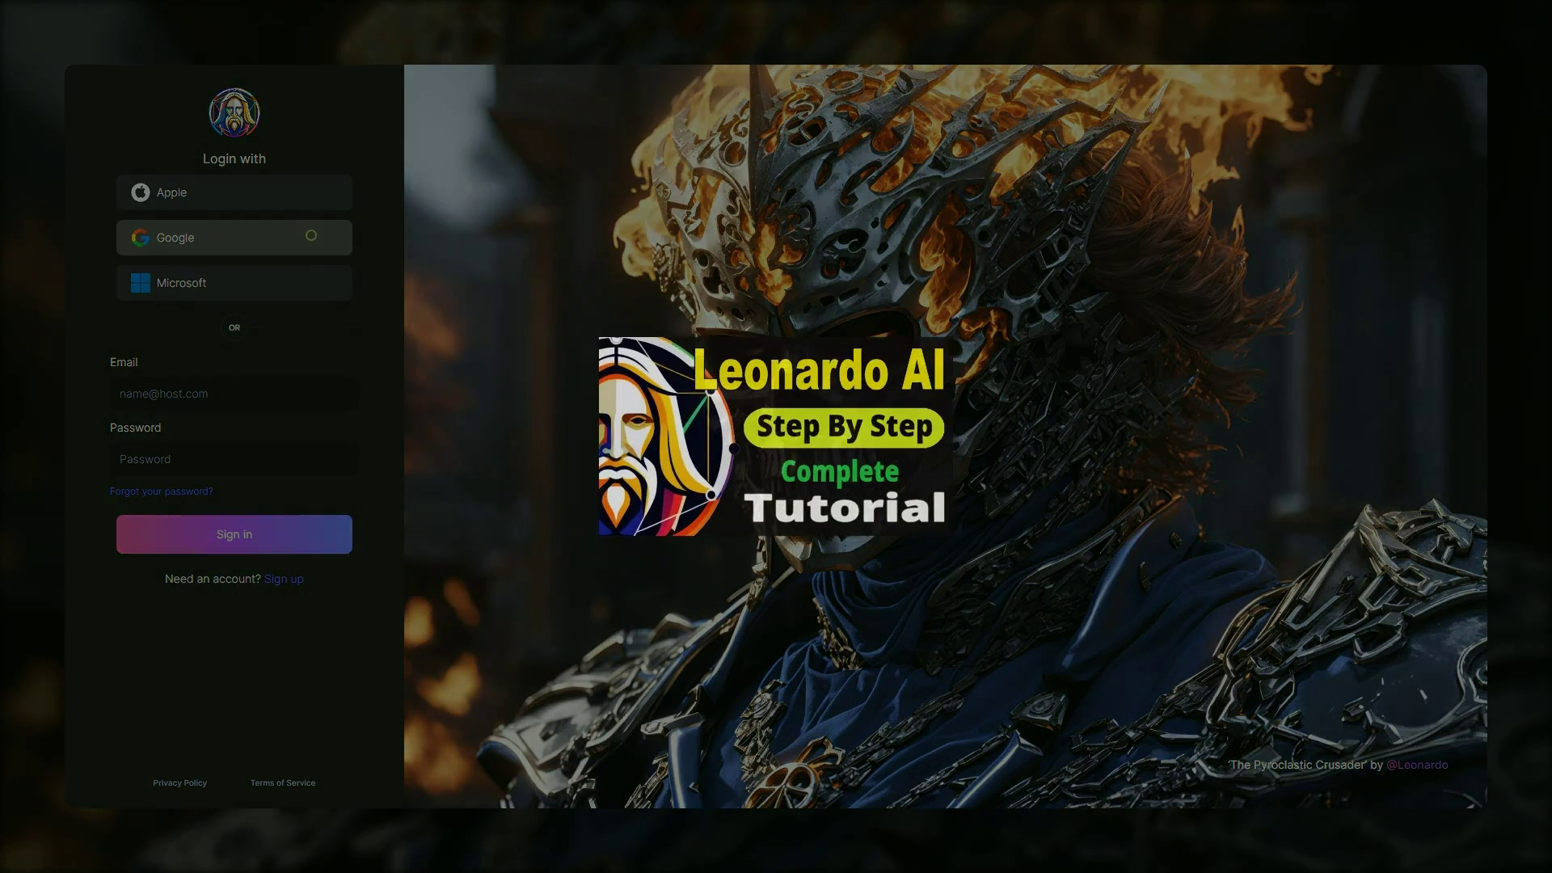
left_click(310, 236)
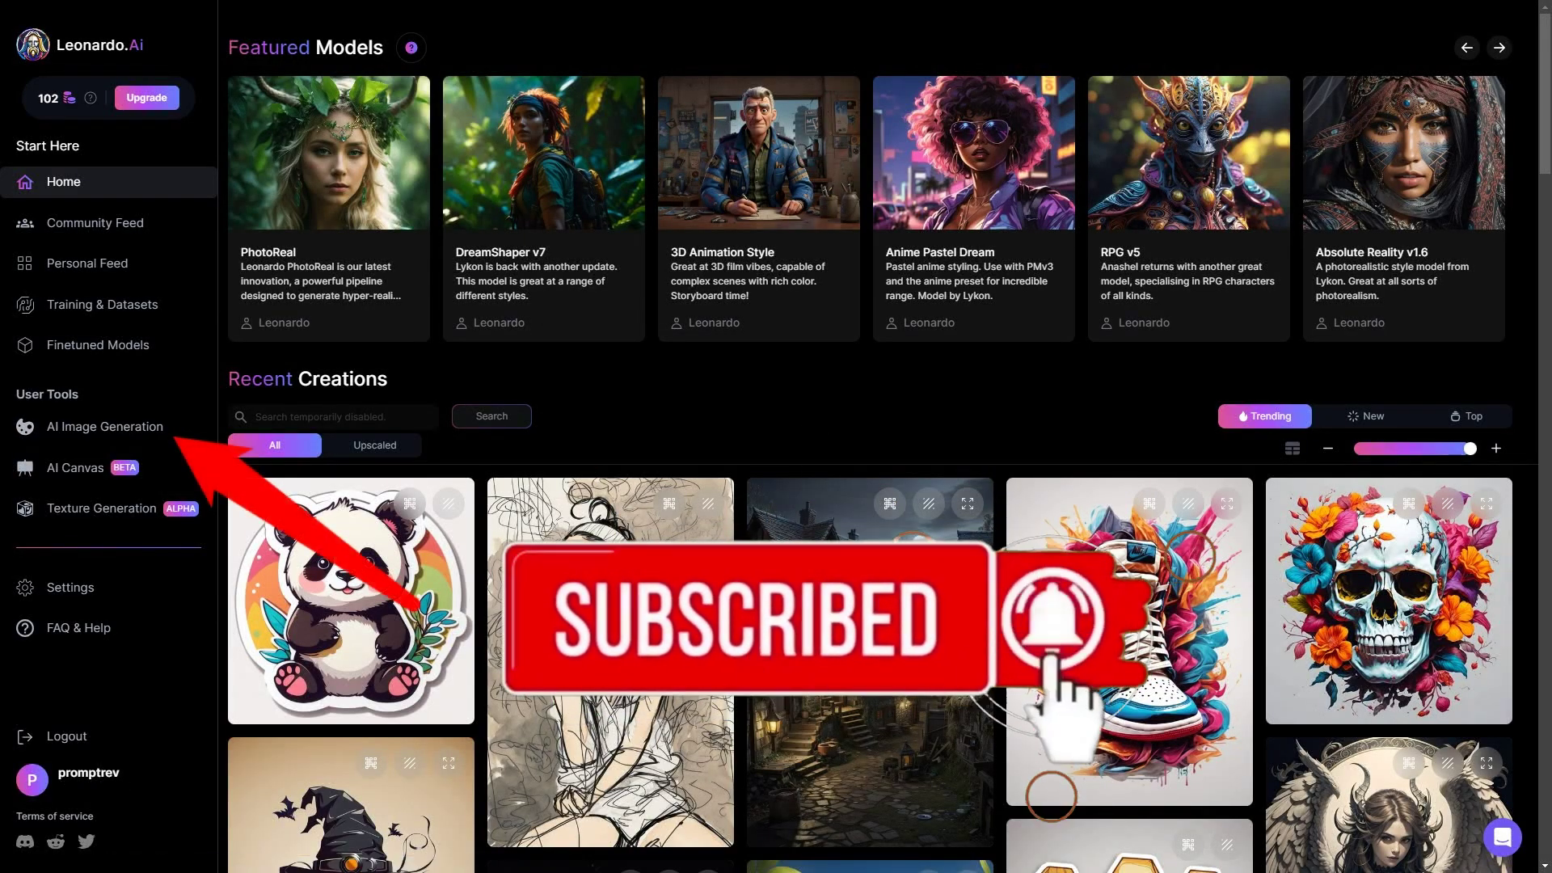
left_click(104, 427)
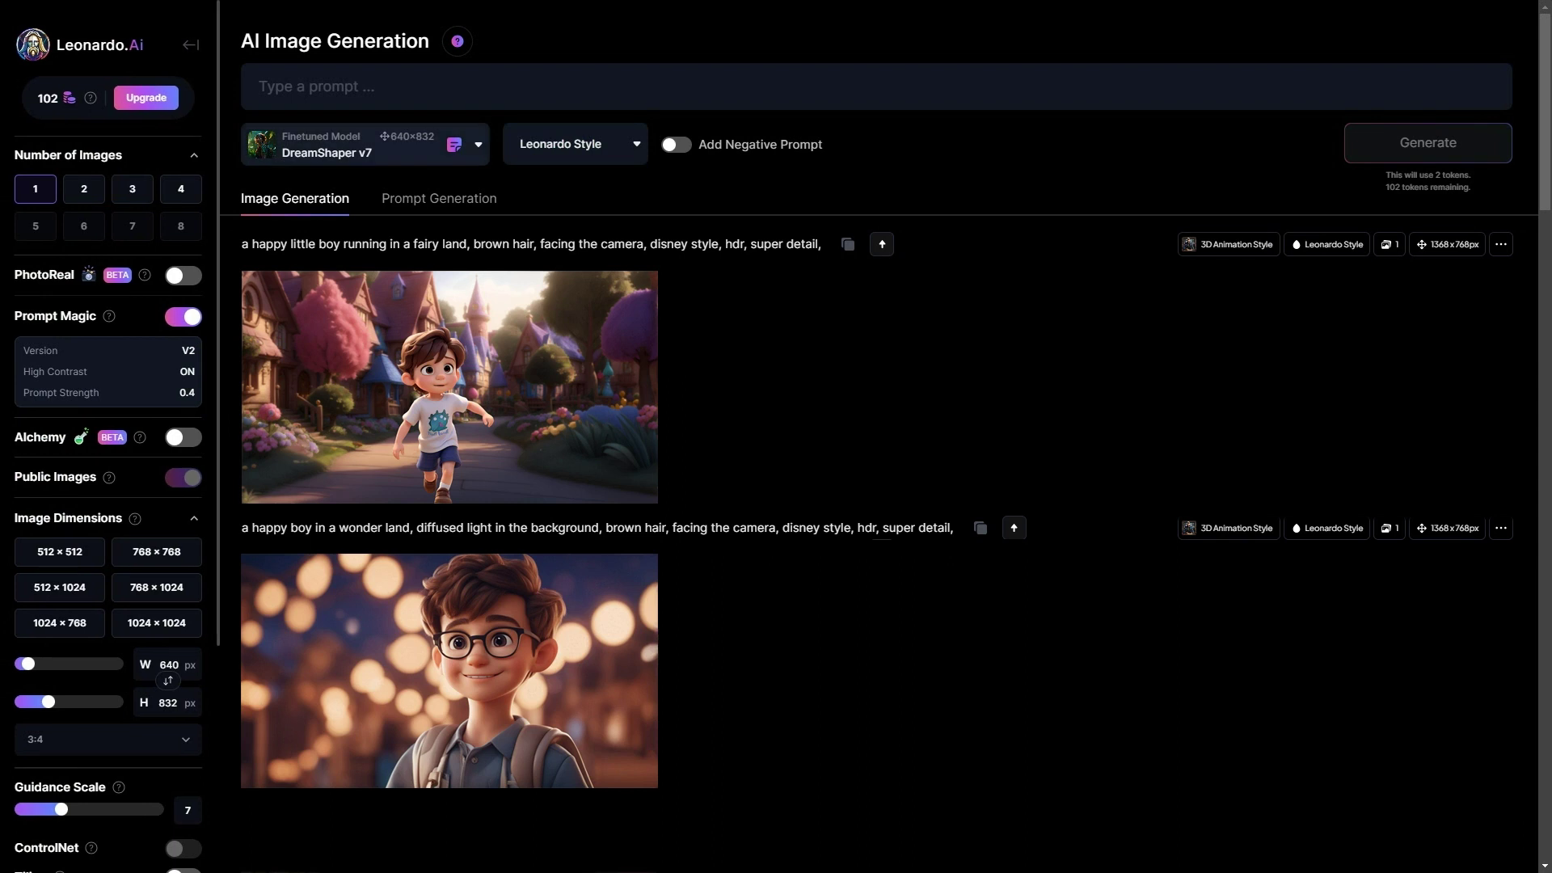
- Select the 3D Animation Style model and enter the prompt "a happy little boy in a fairy land, brown hair, facing the camera, pixar style, hdr, super detail,"
left_click(365, 144)
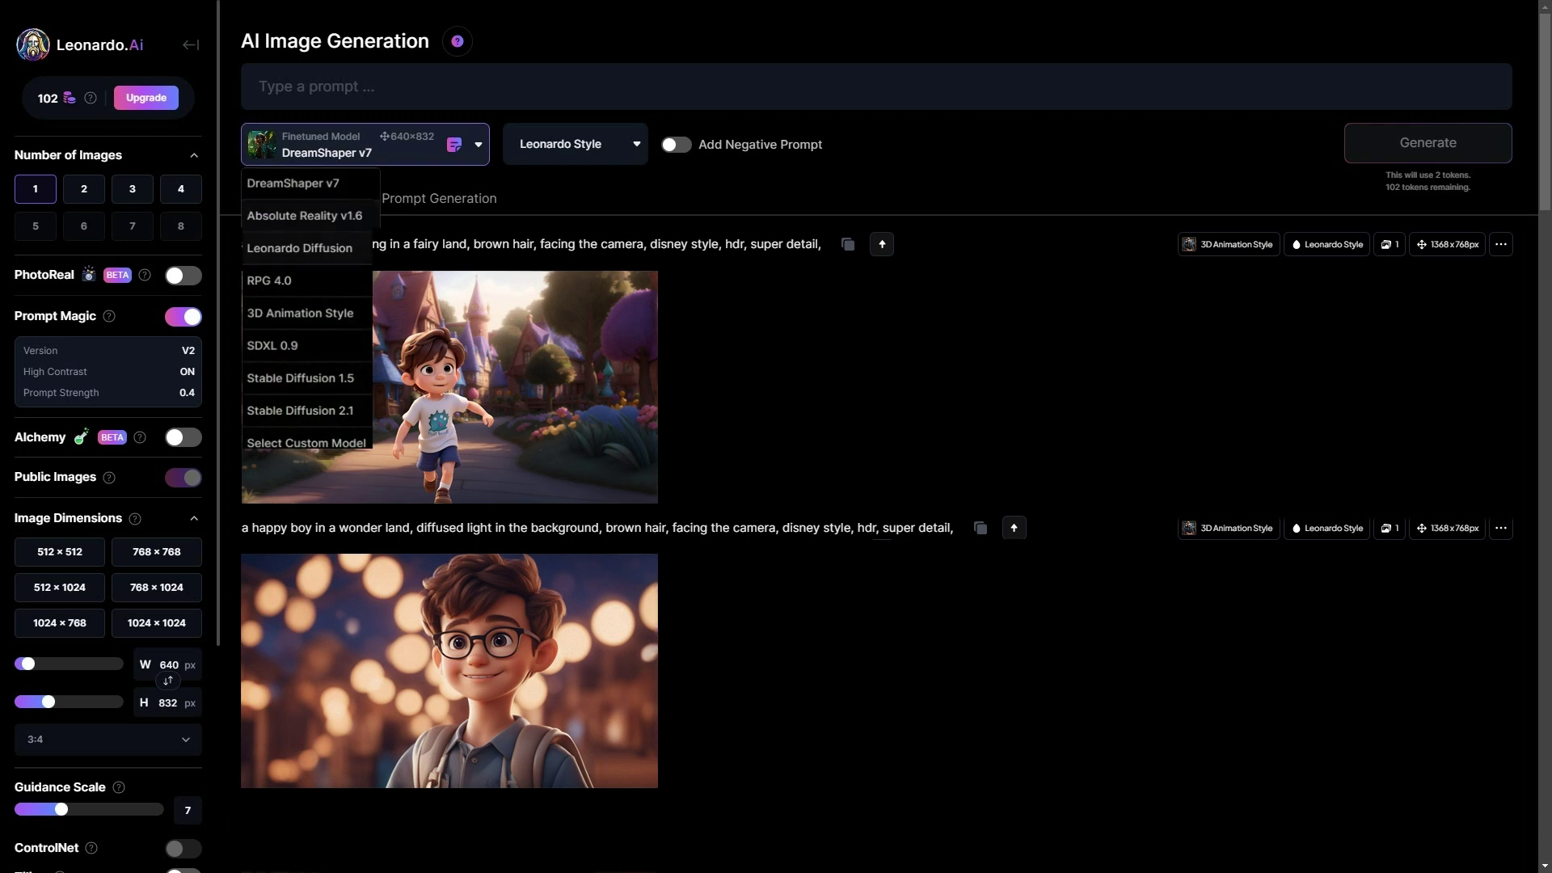
left_click(300, 312)
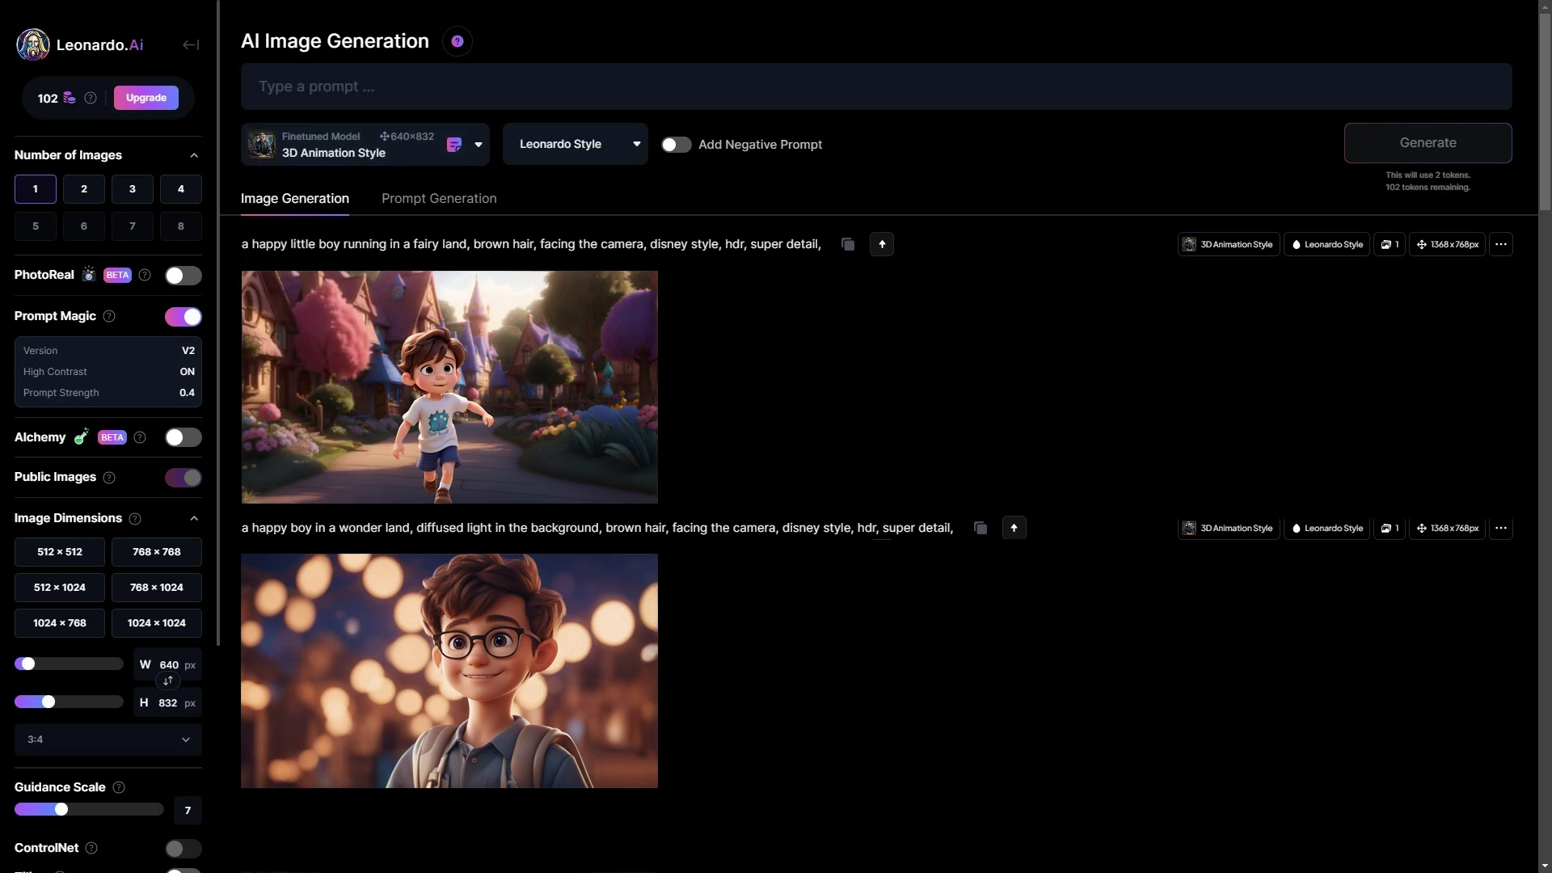
left_click(259, 86)
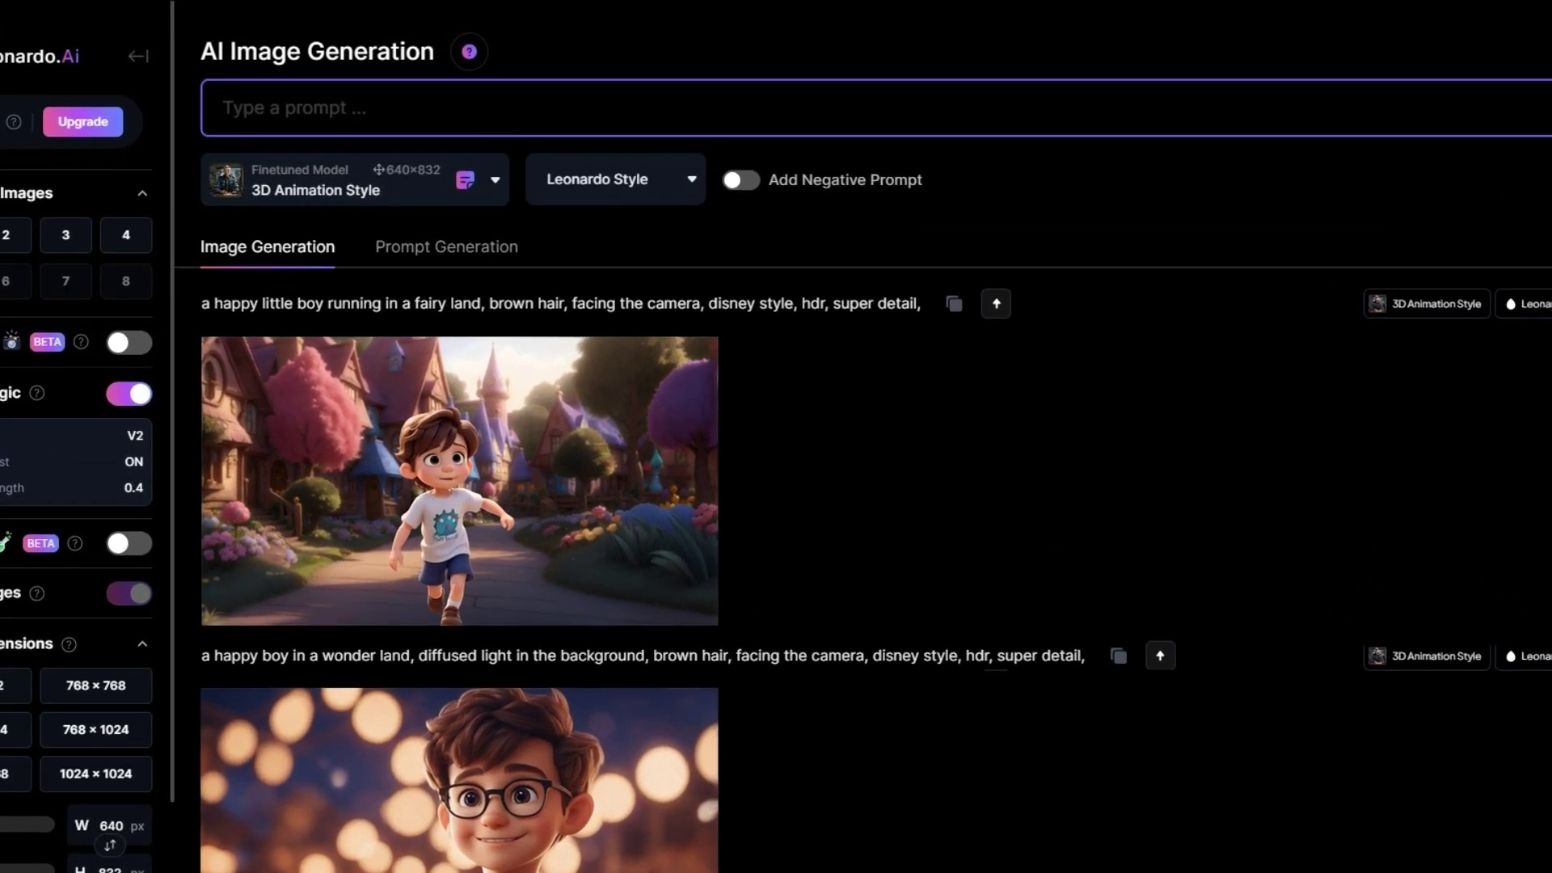
type("a happy little boy in a fairy land, brown hair, facing the camera, pixar style, hdr, super detail,")
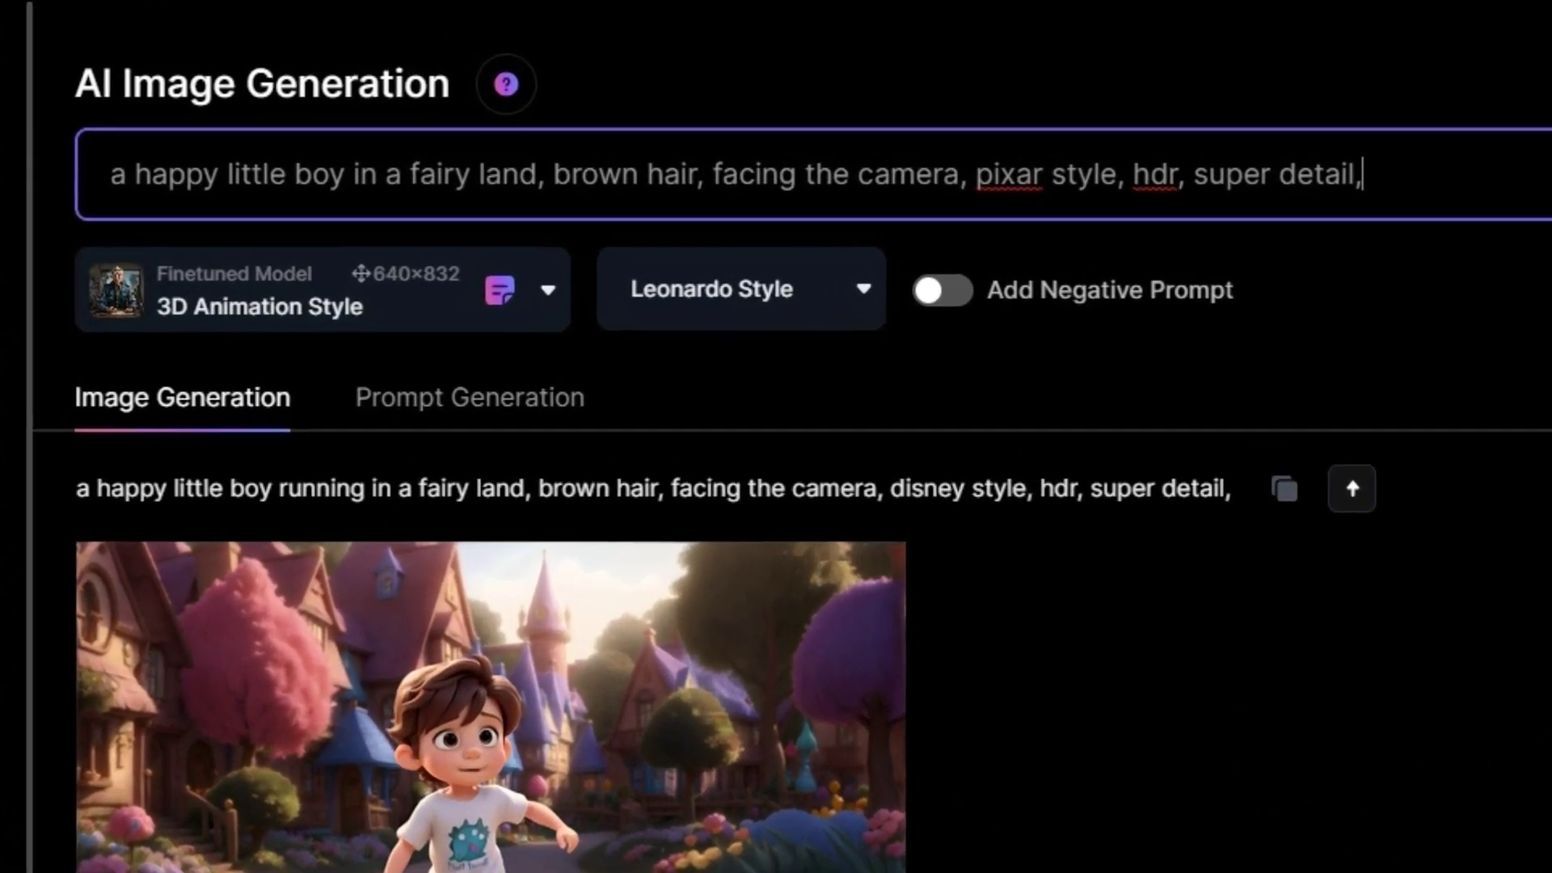
key("Tab")
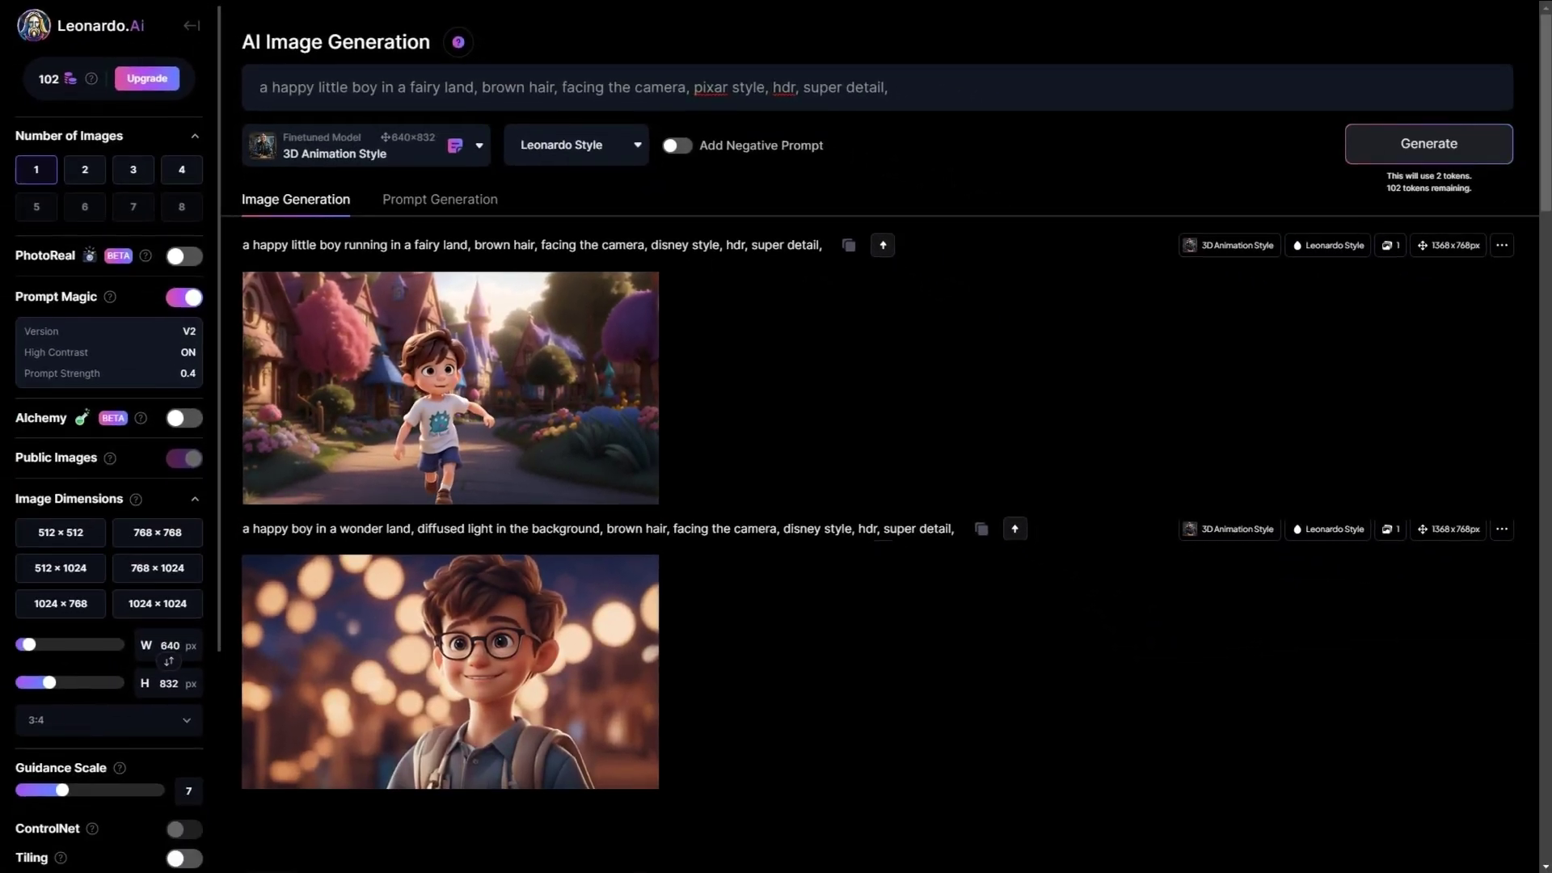
- Apply the 1024 × 1024 dimension preset with a 16:9 aspect ratio and generate the image
scroll(109, 436, "down", 3)
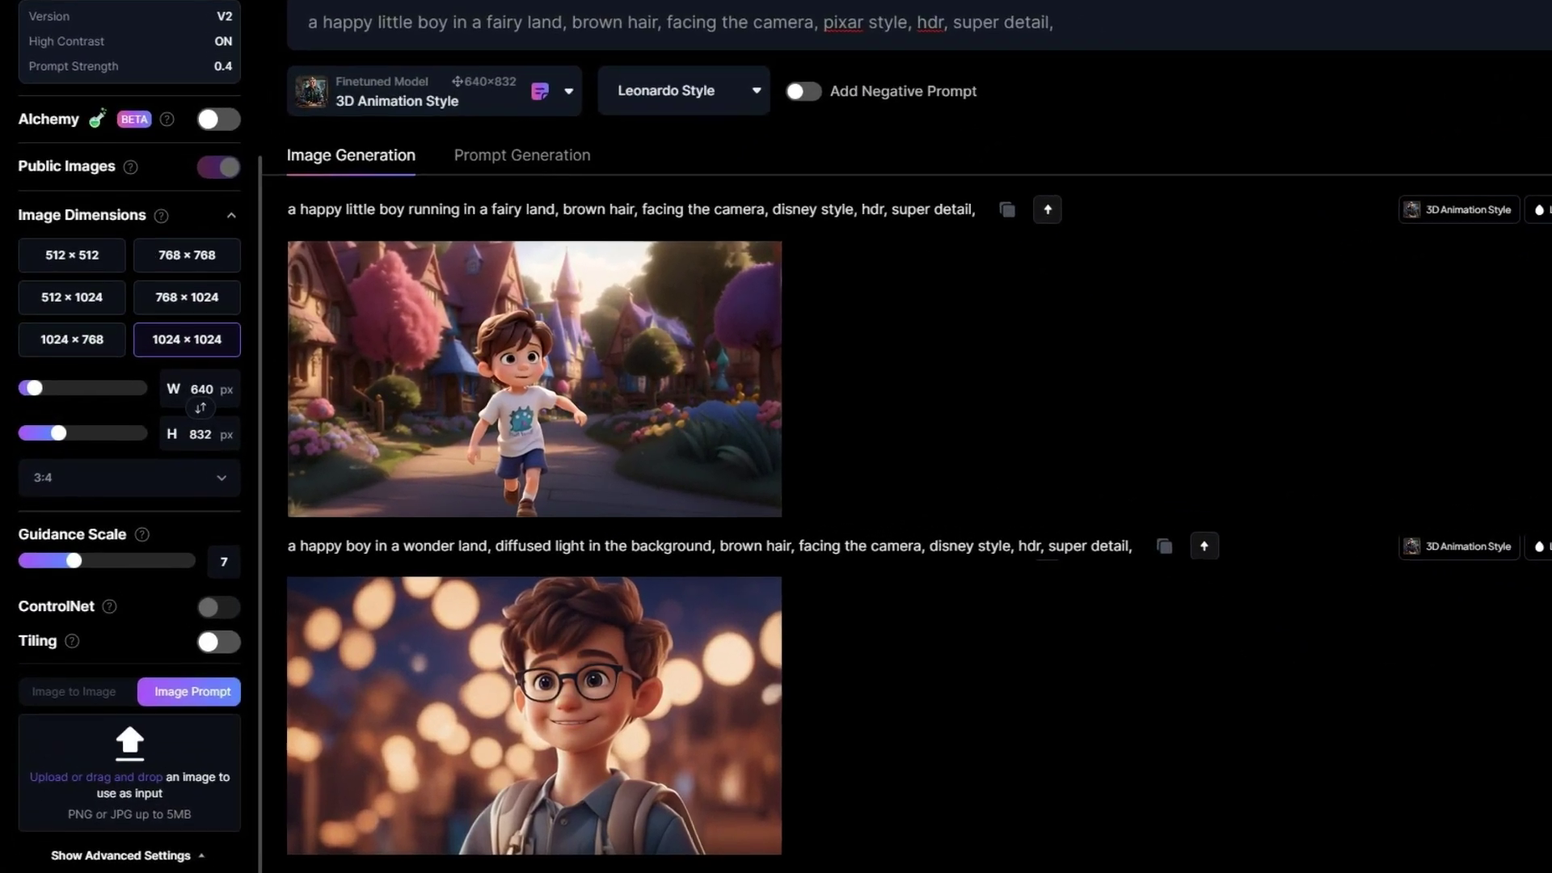
left_click(157, 354)
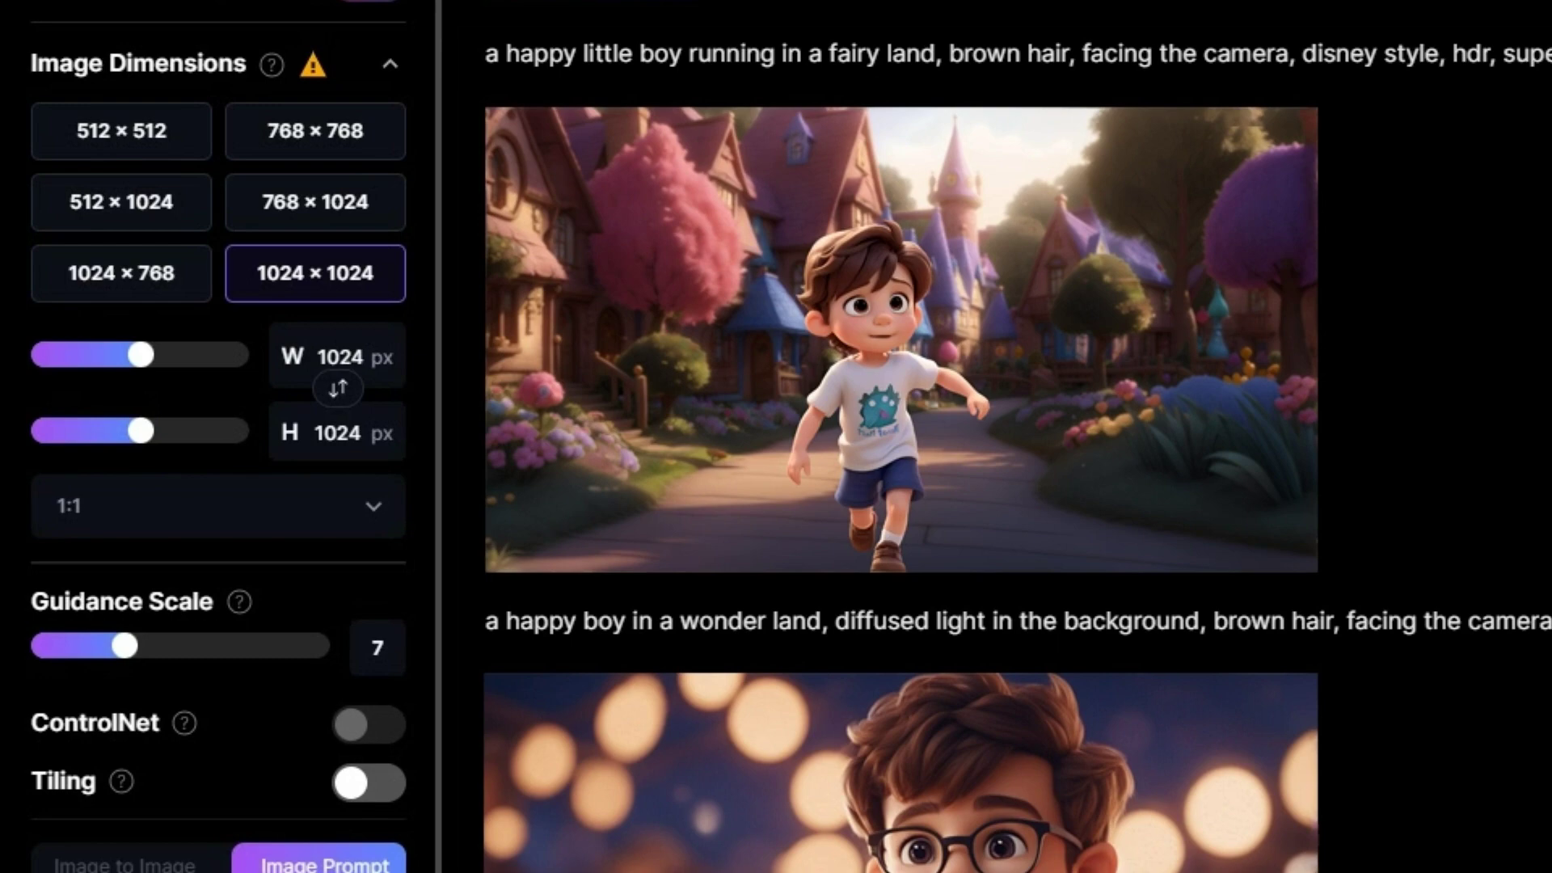
left_click(211, 504)
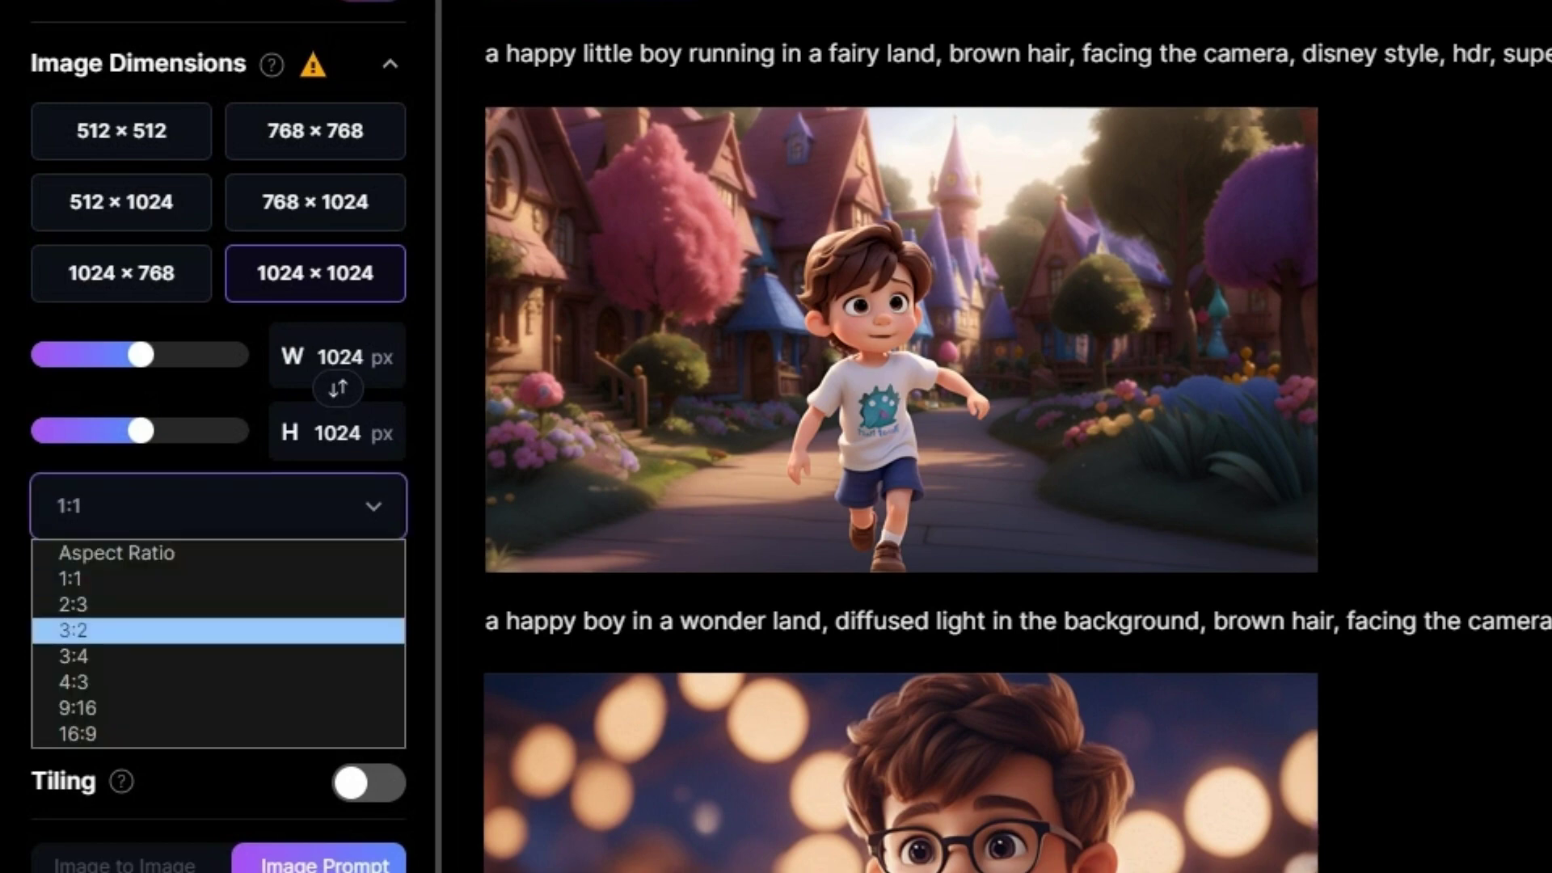
left_click(217, 733)
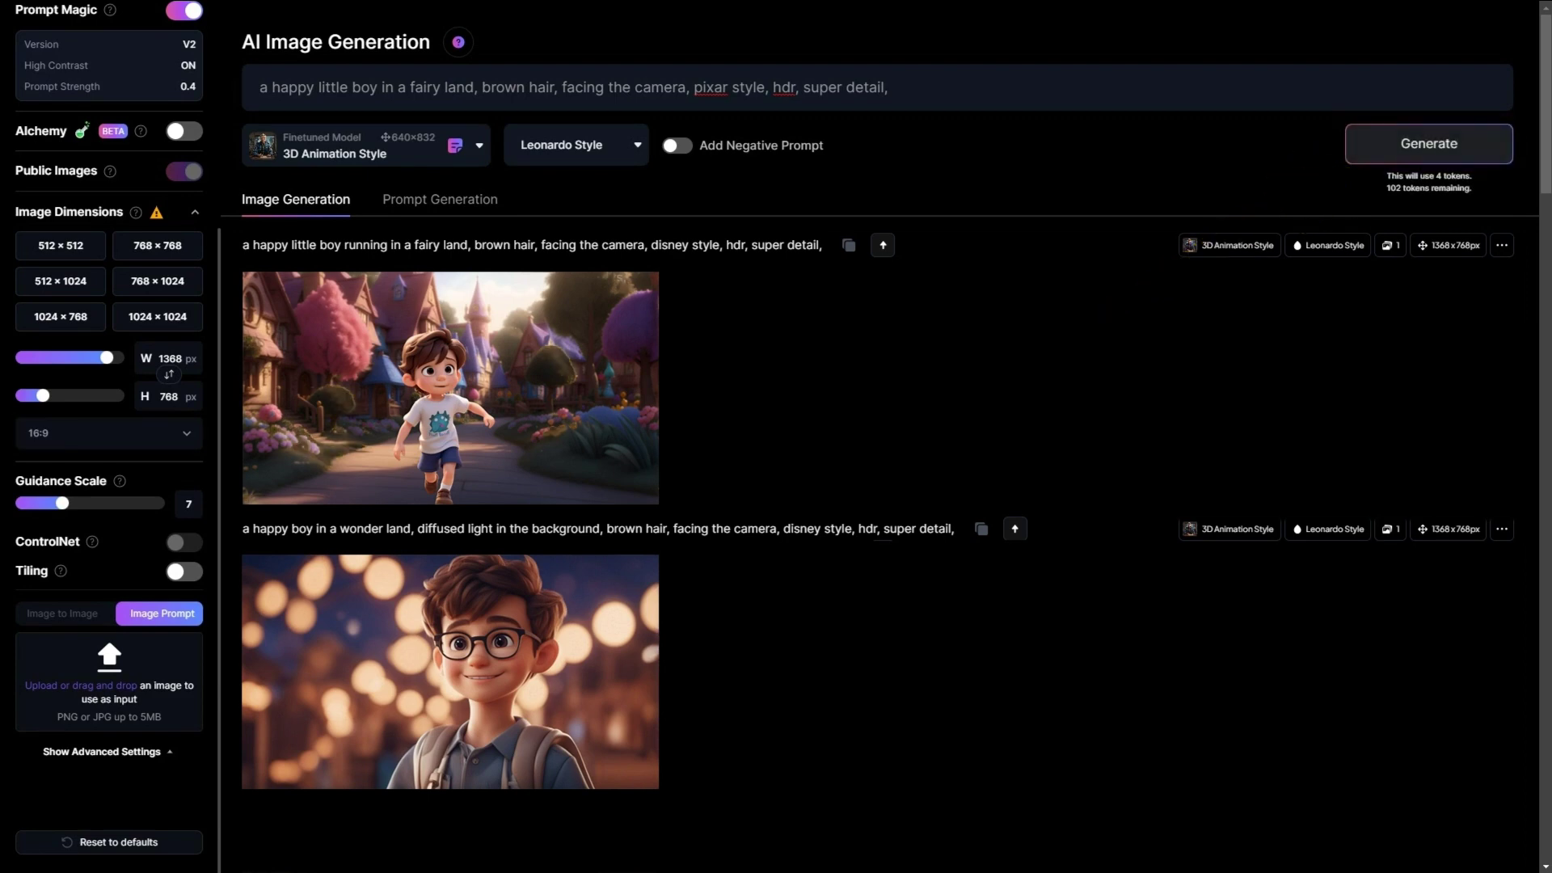
key("ctrl+Return")
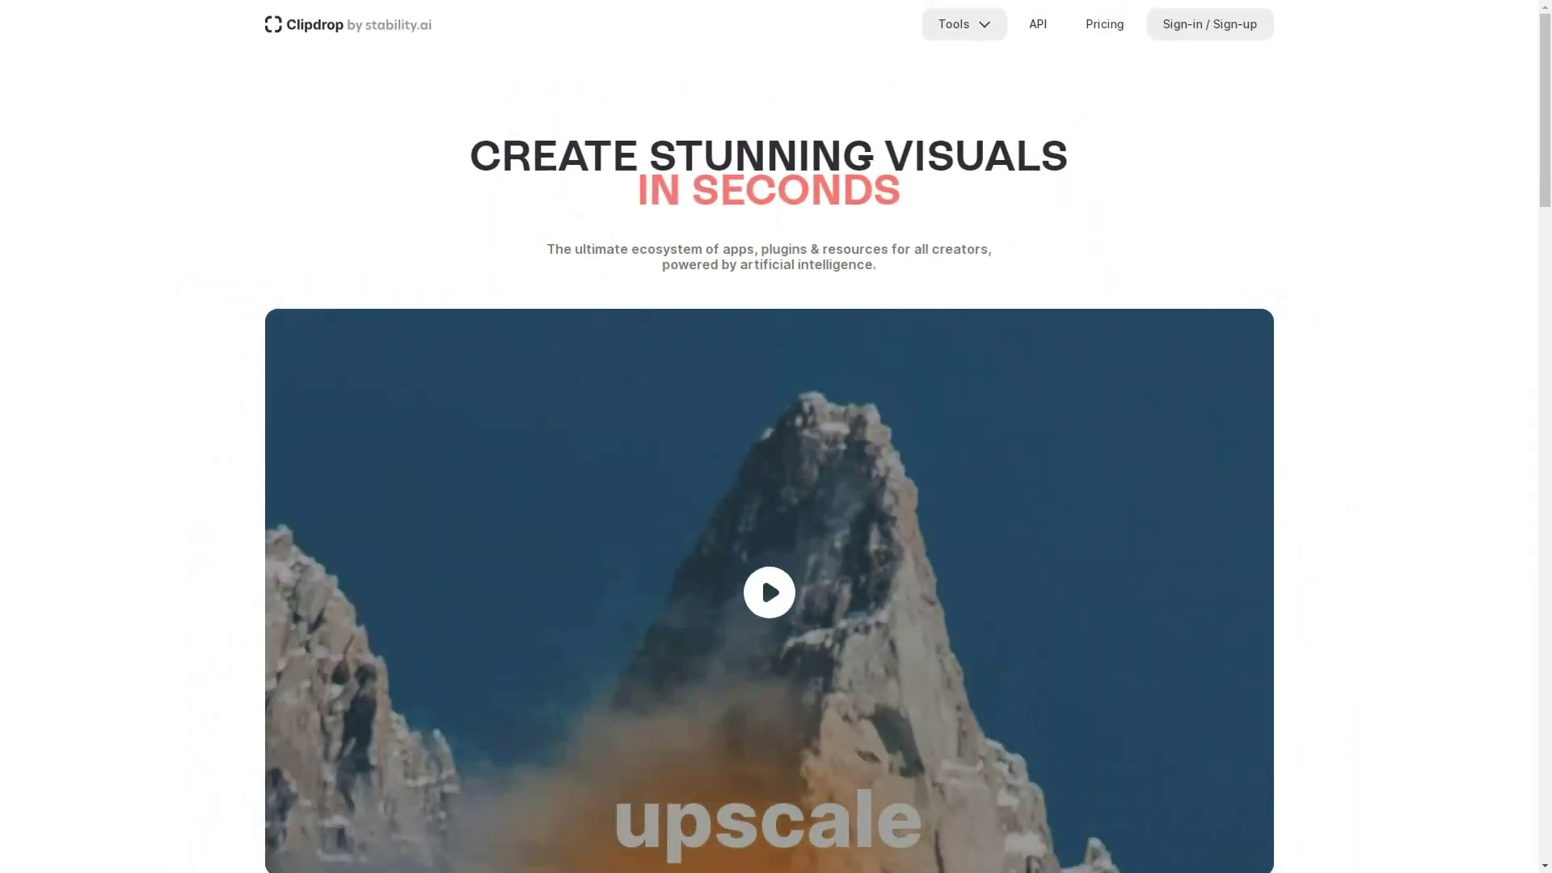
- Switch to the Clipdrop website and open its Stable Diffusion XL image generator
scroll(770, 501, "down", 2)
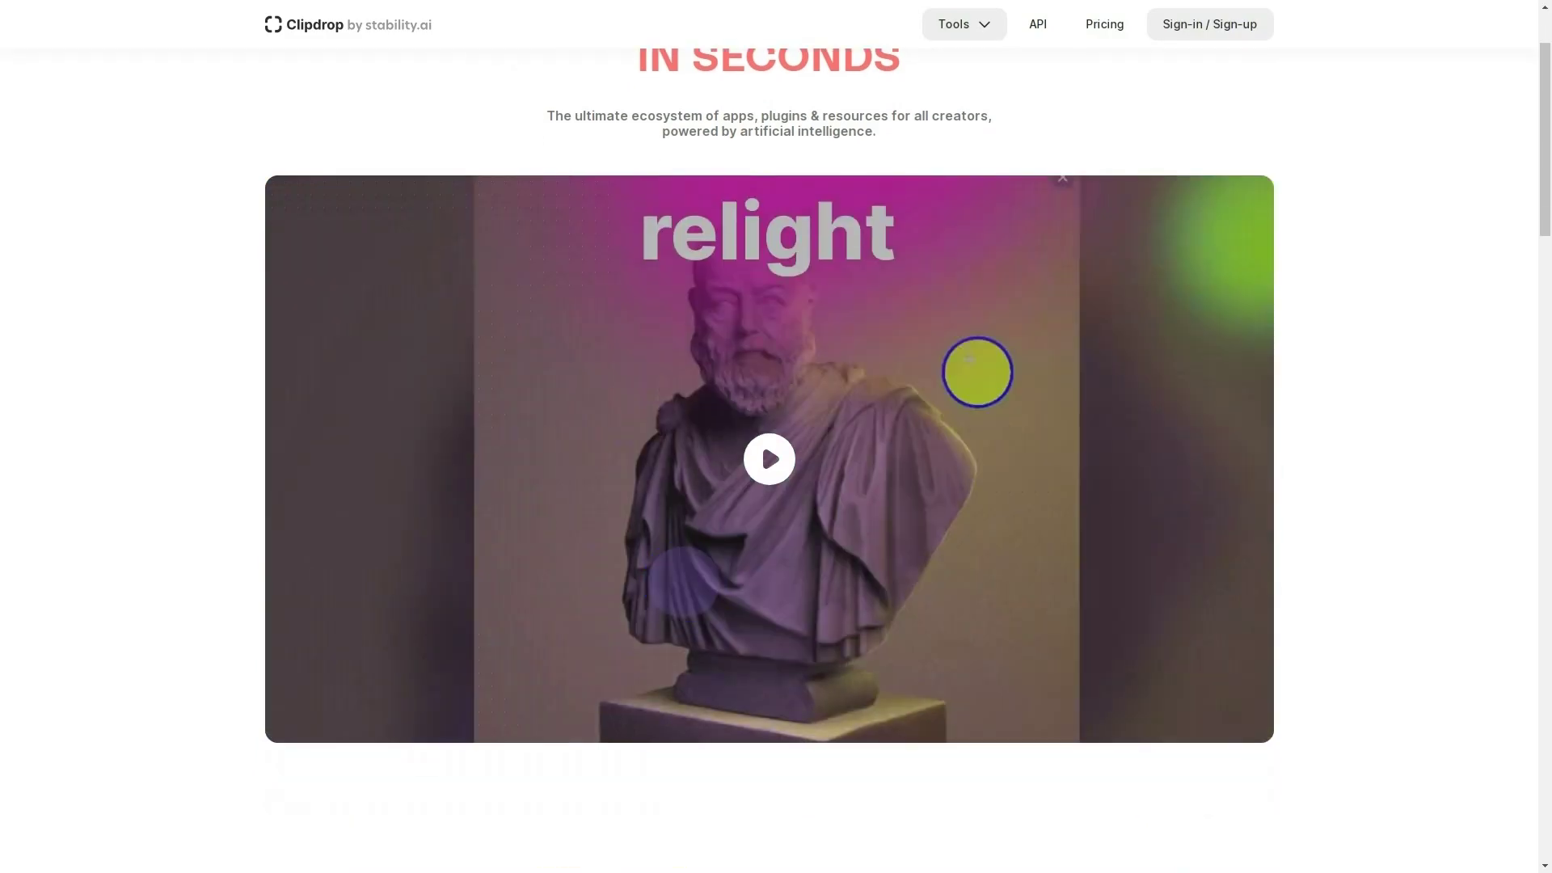
scroll(769, 461, "down", 5)
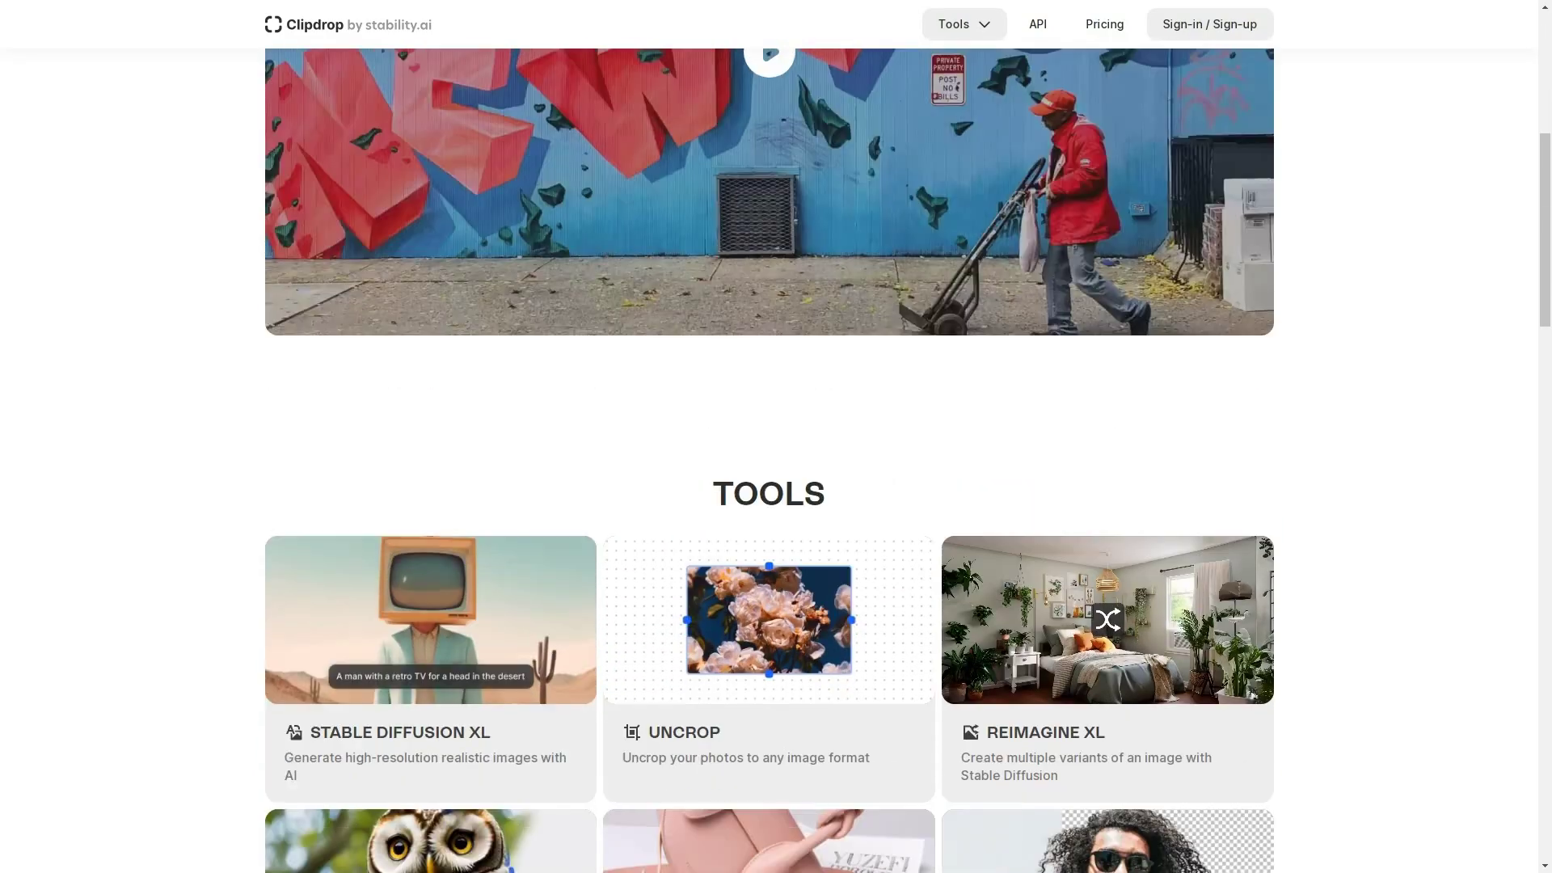
scroll(770, 461, "down", 5)
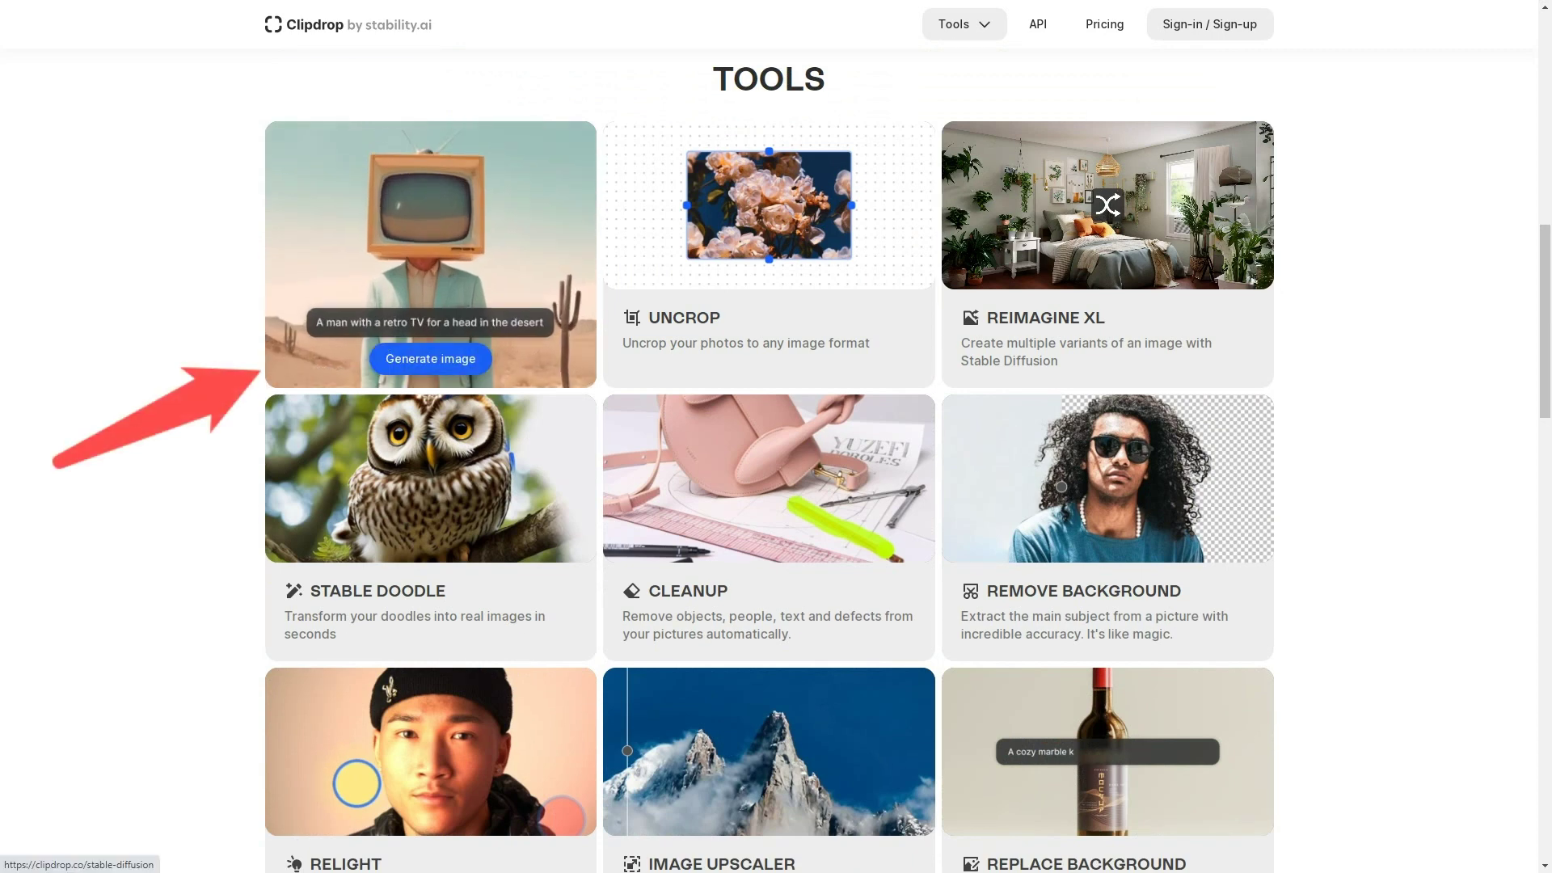
left_click(430, 358)
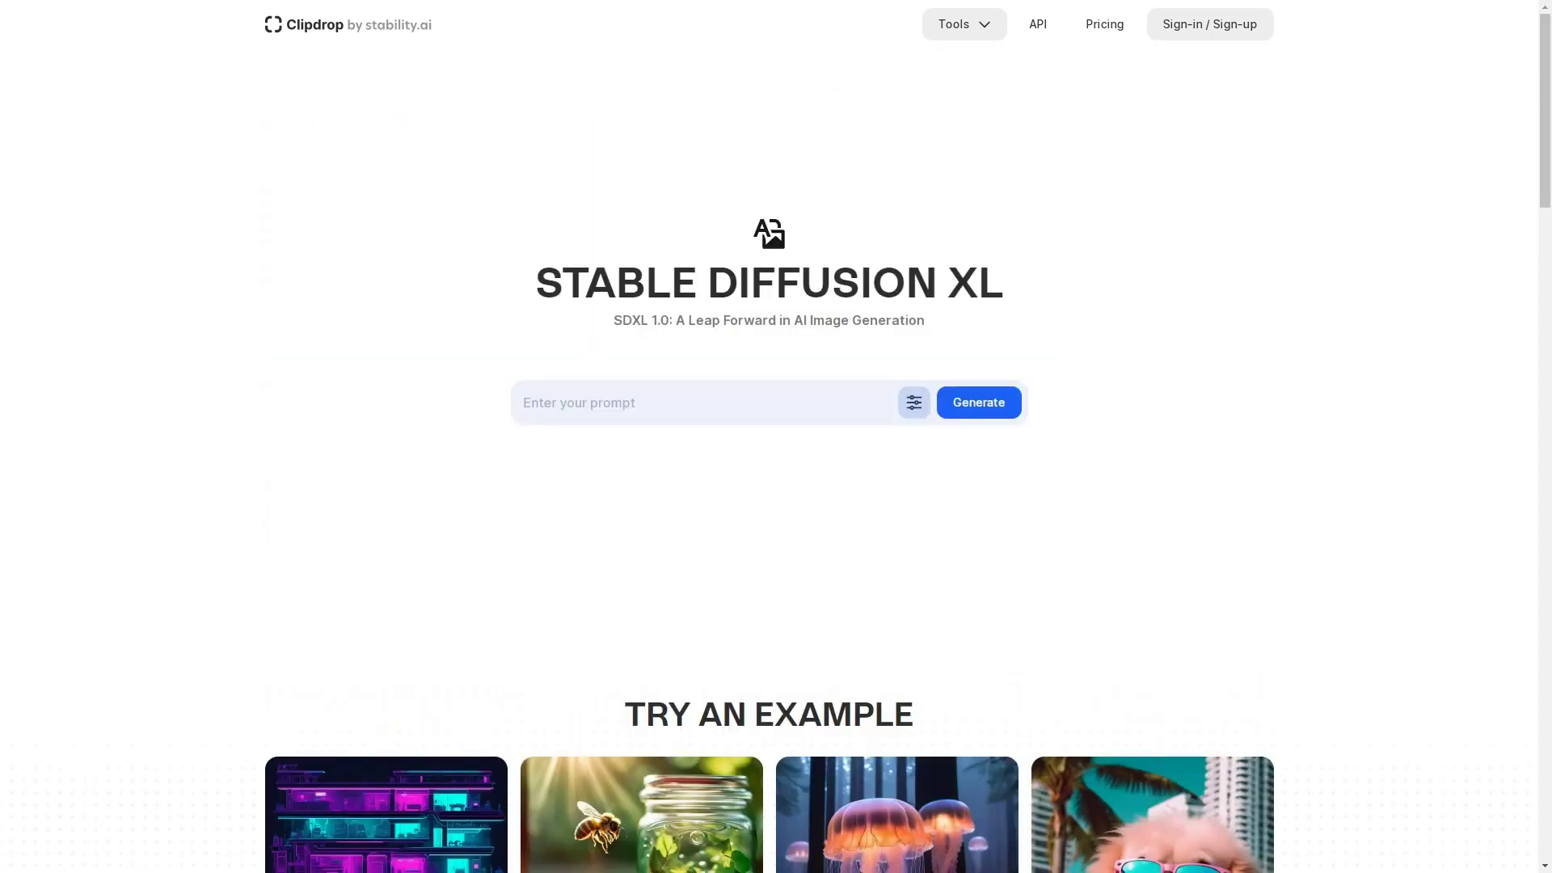
- Generate images from the prompt "a happy boy in a fairy land" with the Photographic style and the Widescreen (16:9) aspect ratio
type("a happy boy in a fairy land")
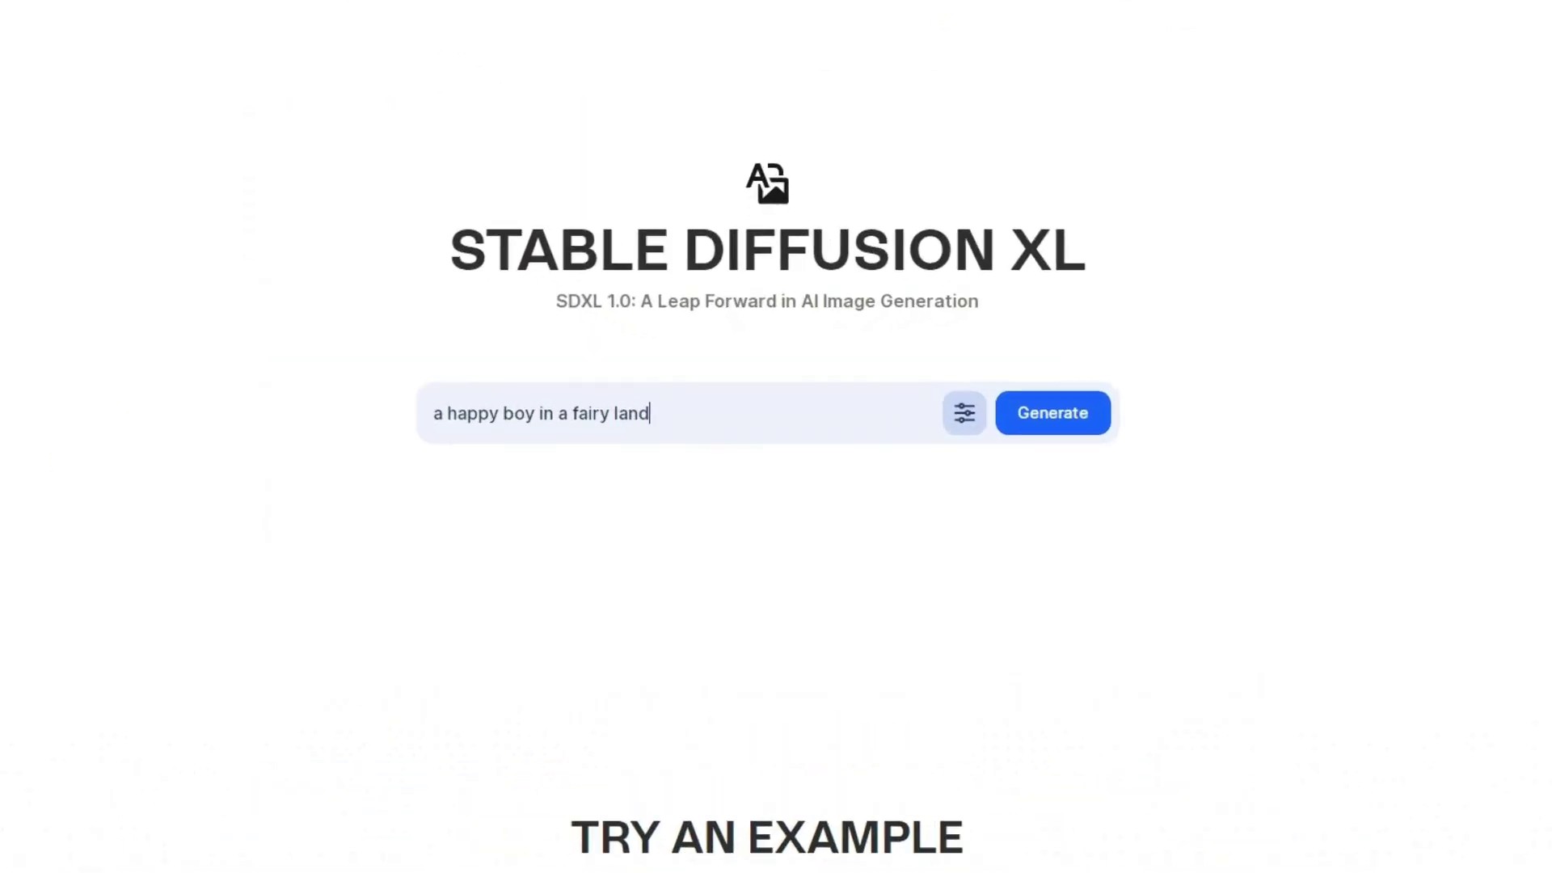
left_click(913, 402)
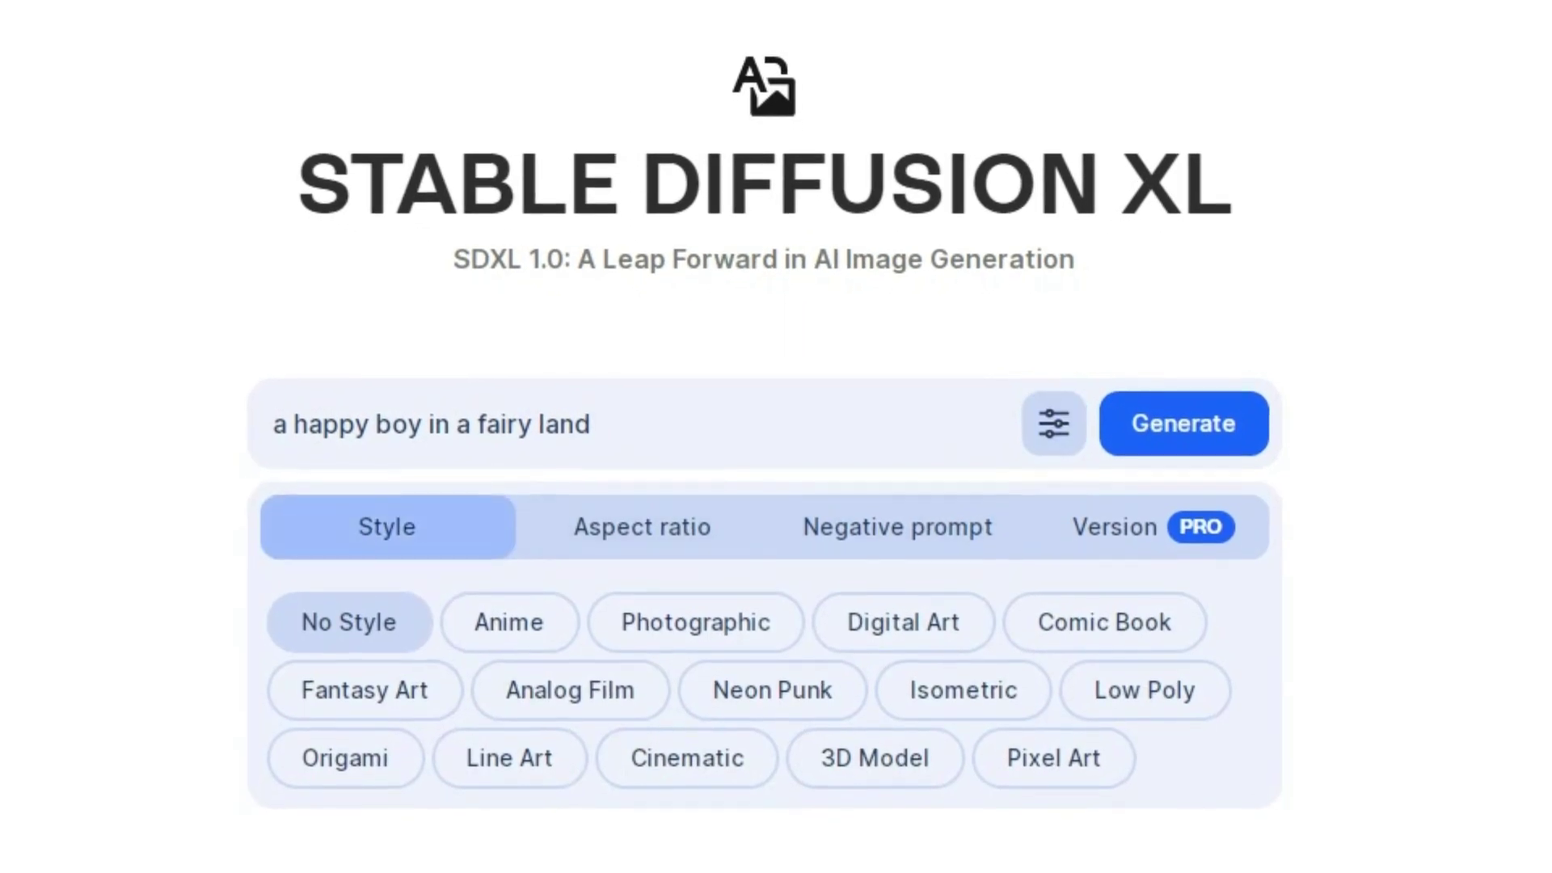
left_click(693, 605)
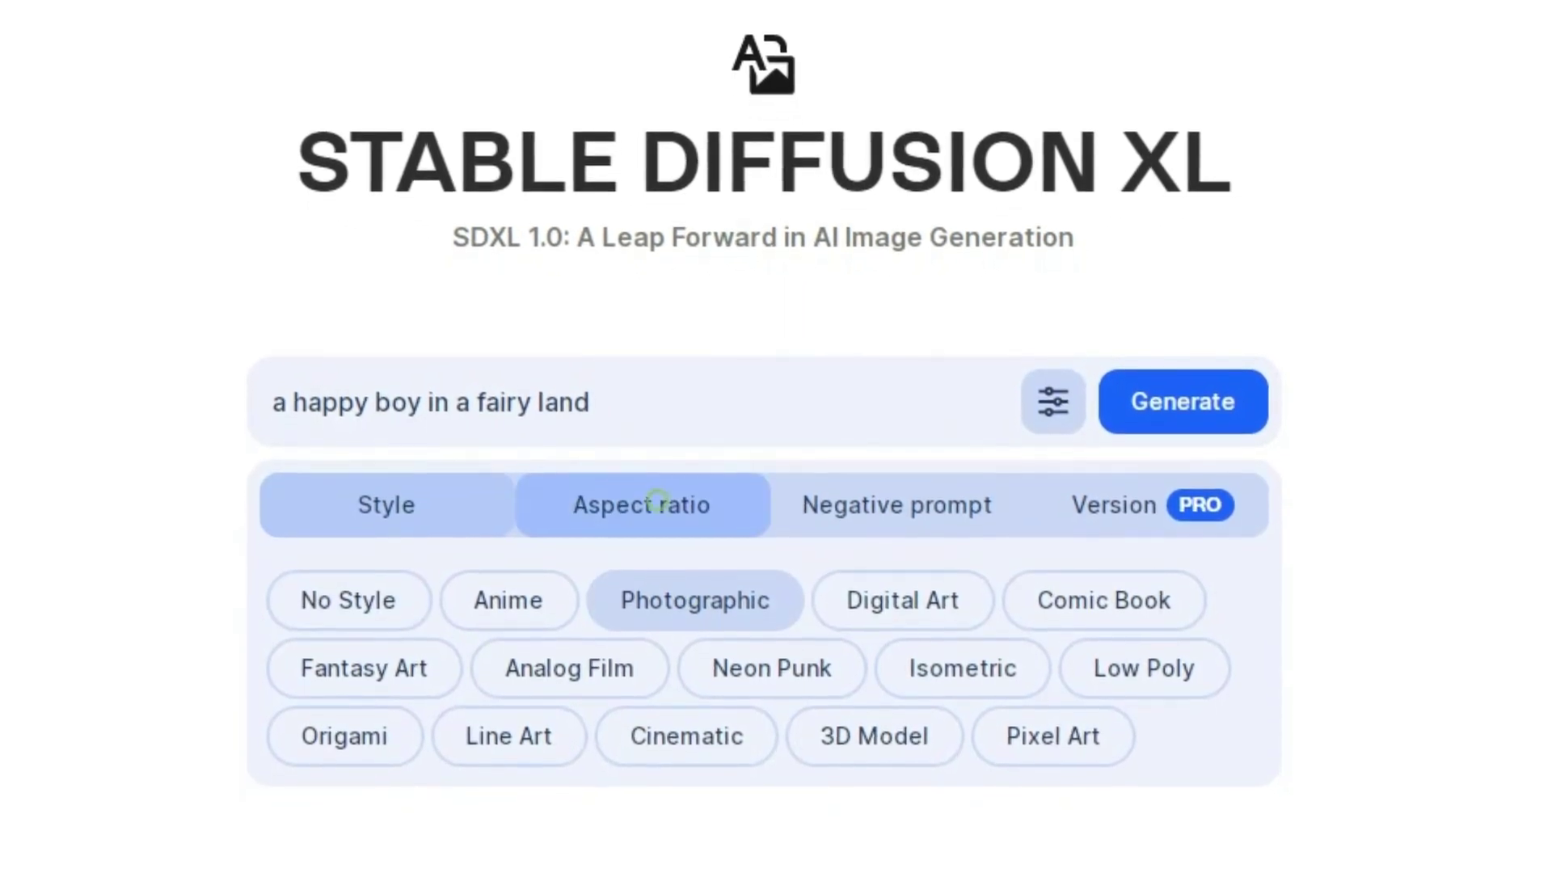
left_click(647, 509)
left_click(660, 589)
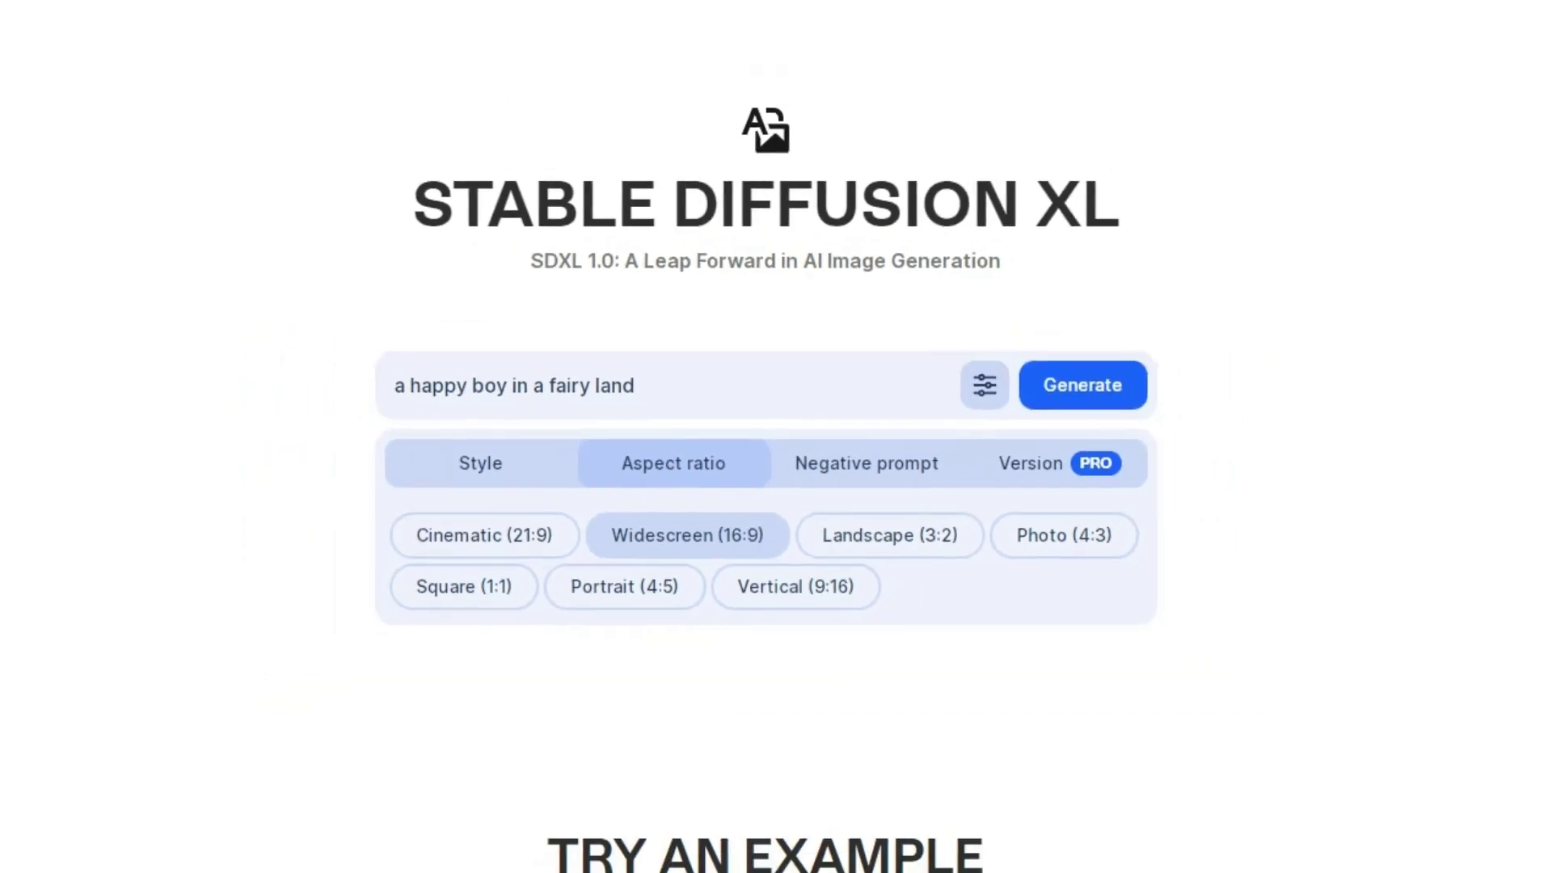
left_click(1227, 366)
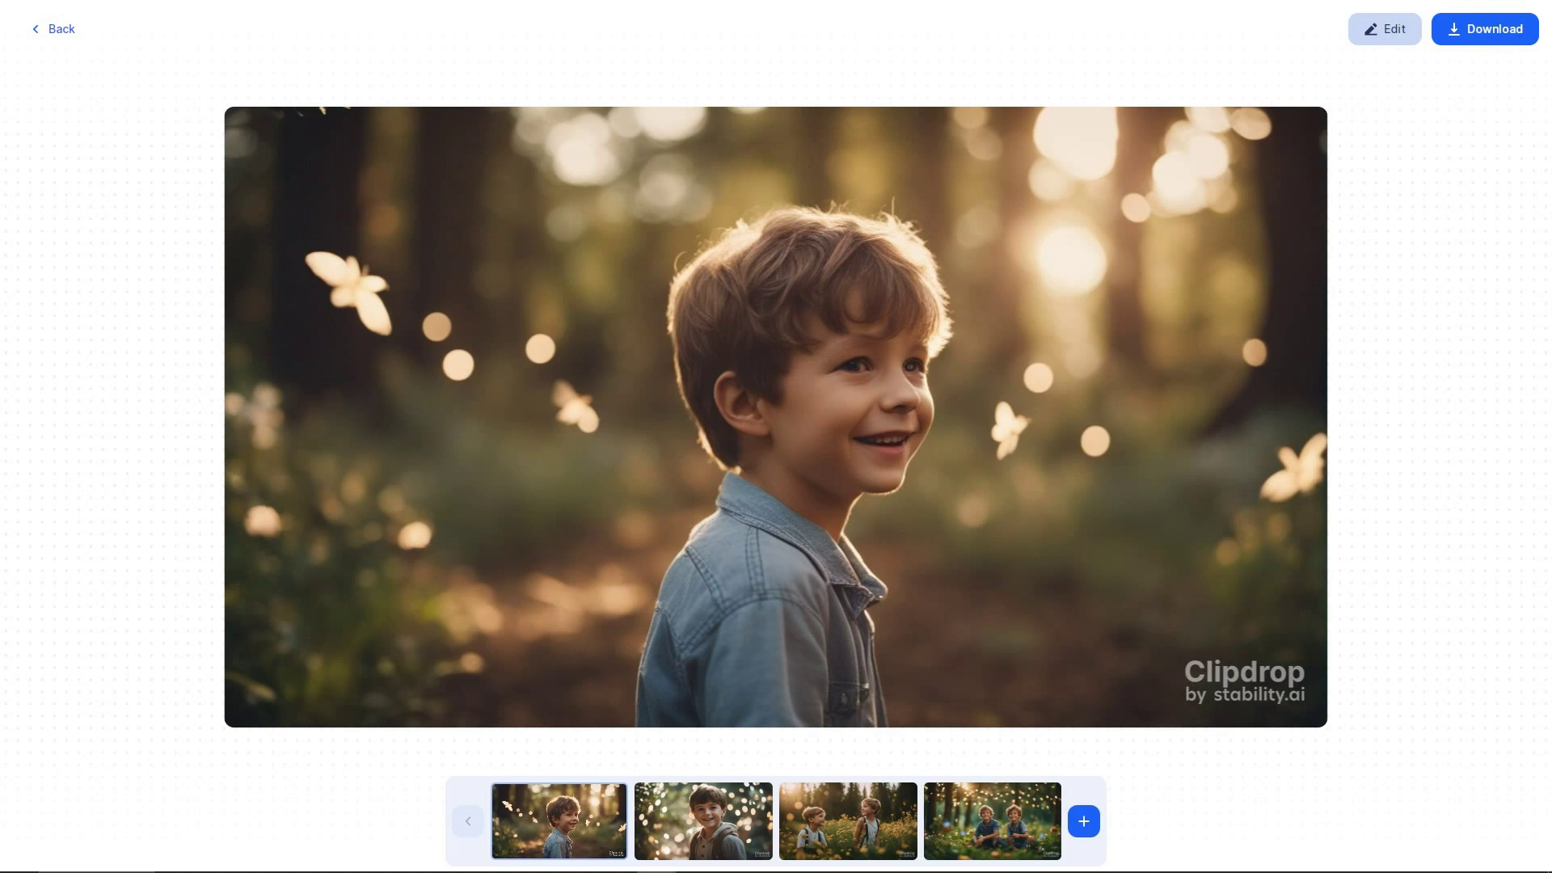
- View the four generated images one by one and return to the second one
left_click(718, 821)
left_click(837, 818)
left_click(992, 820)
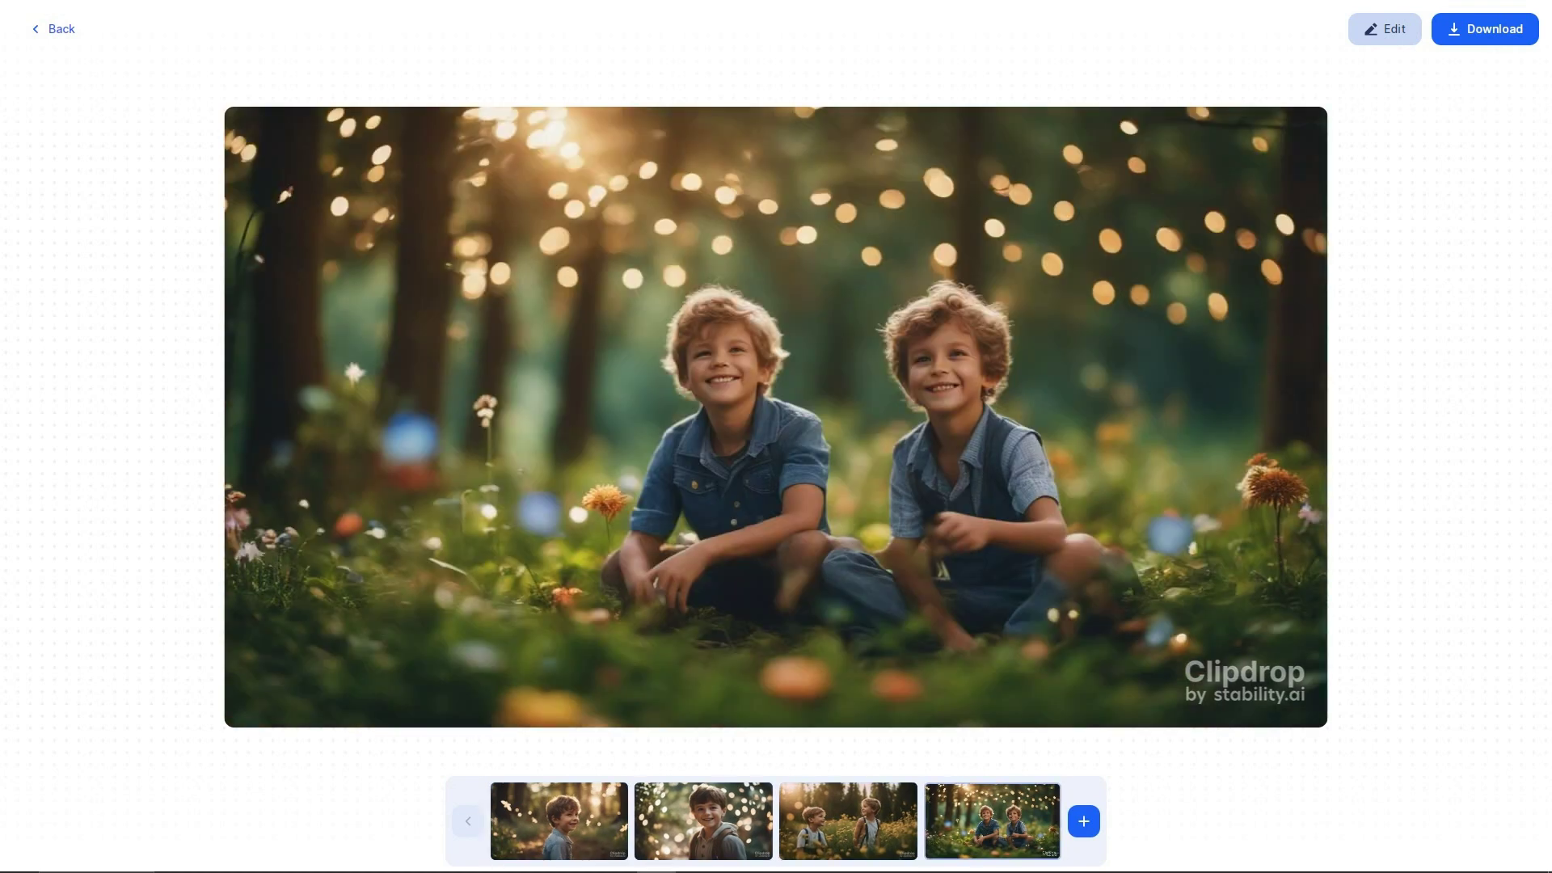
left_click(559, 821)
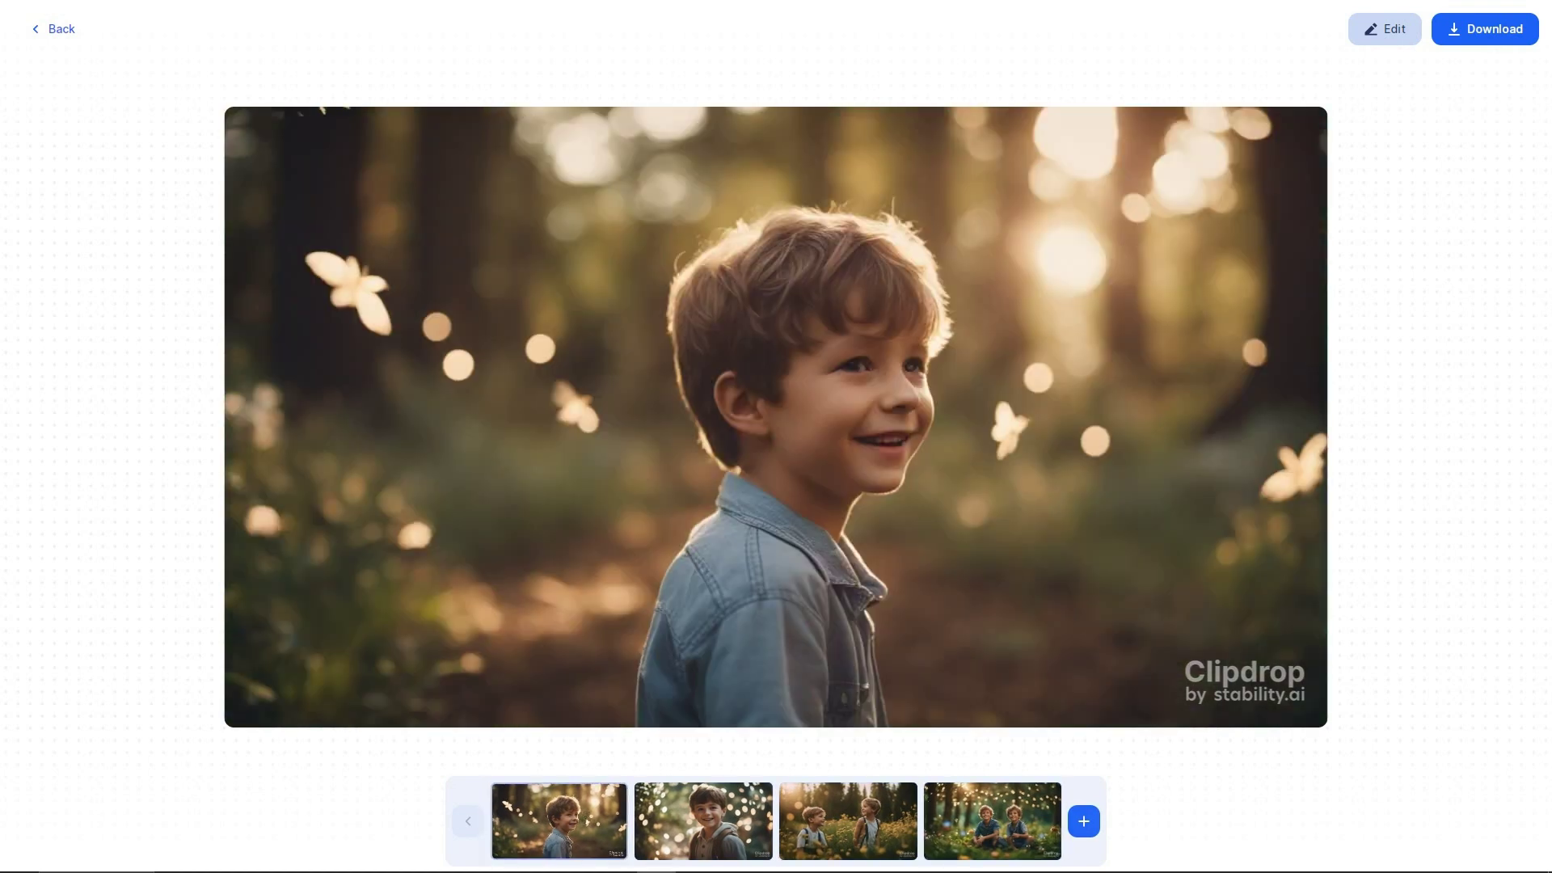
left_click(703, 820)
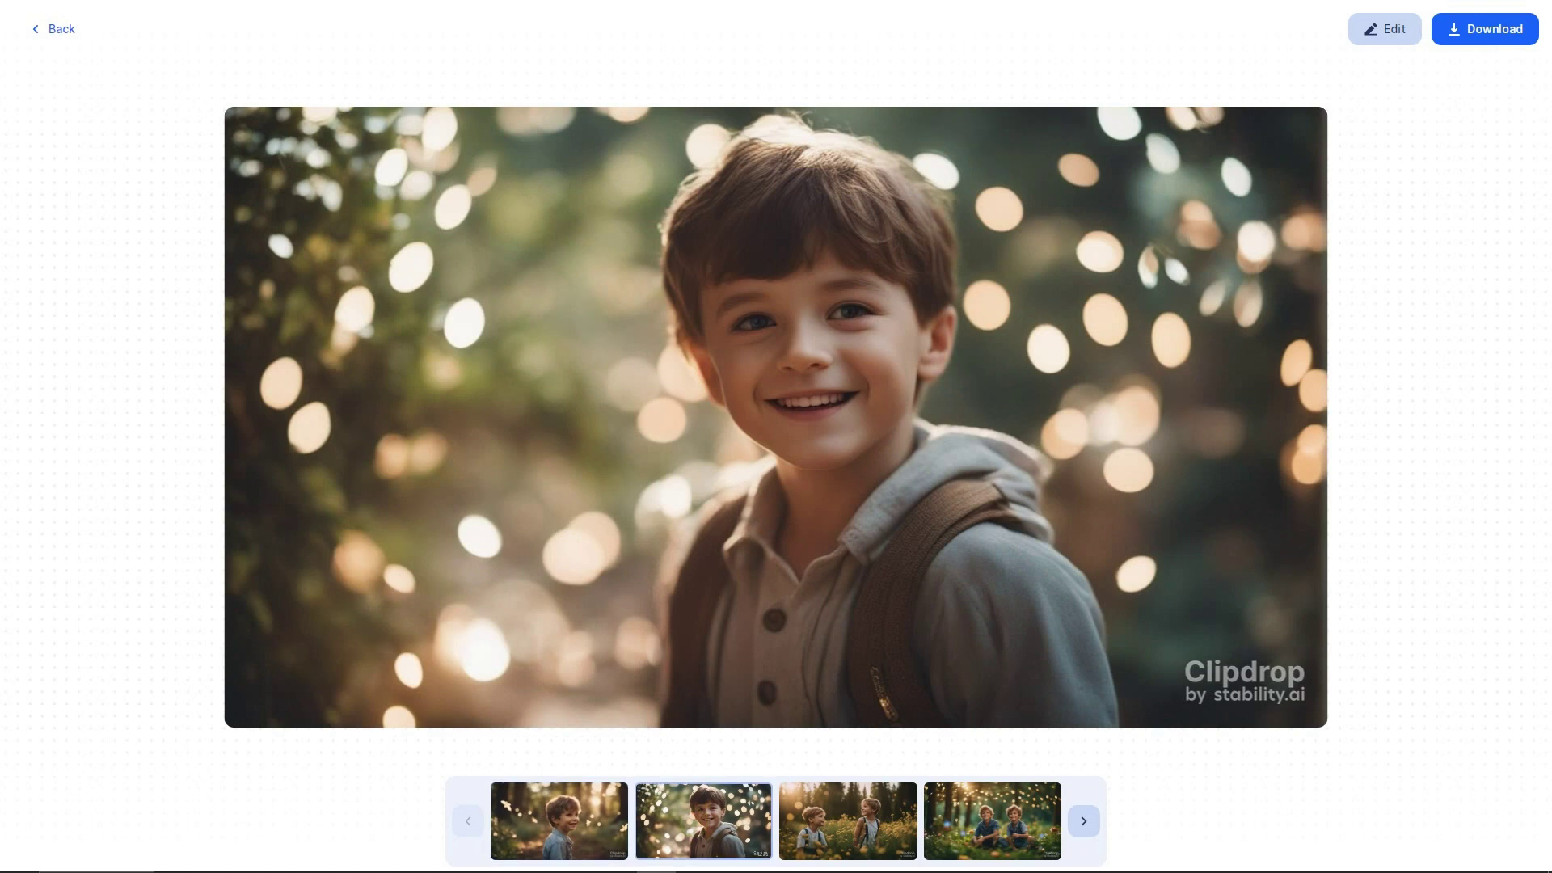
- Save the second generated image, the boy wearing a backpack, to disk
right_click(521, 376)
left_click(566, 408)
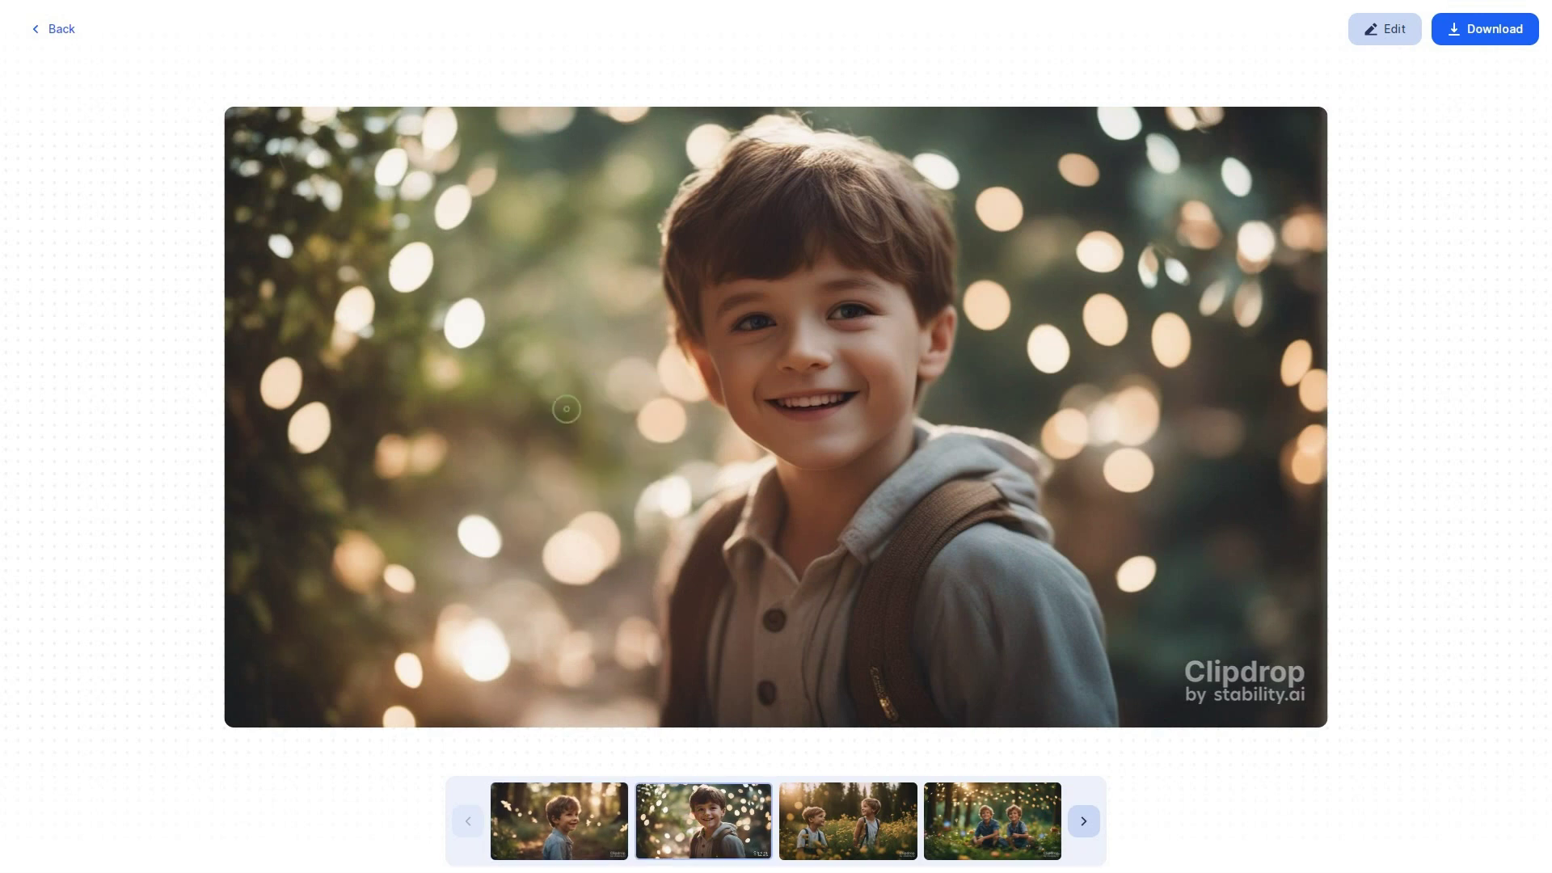
key("Return")
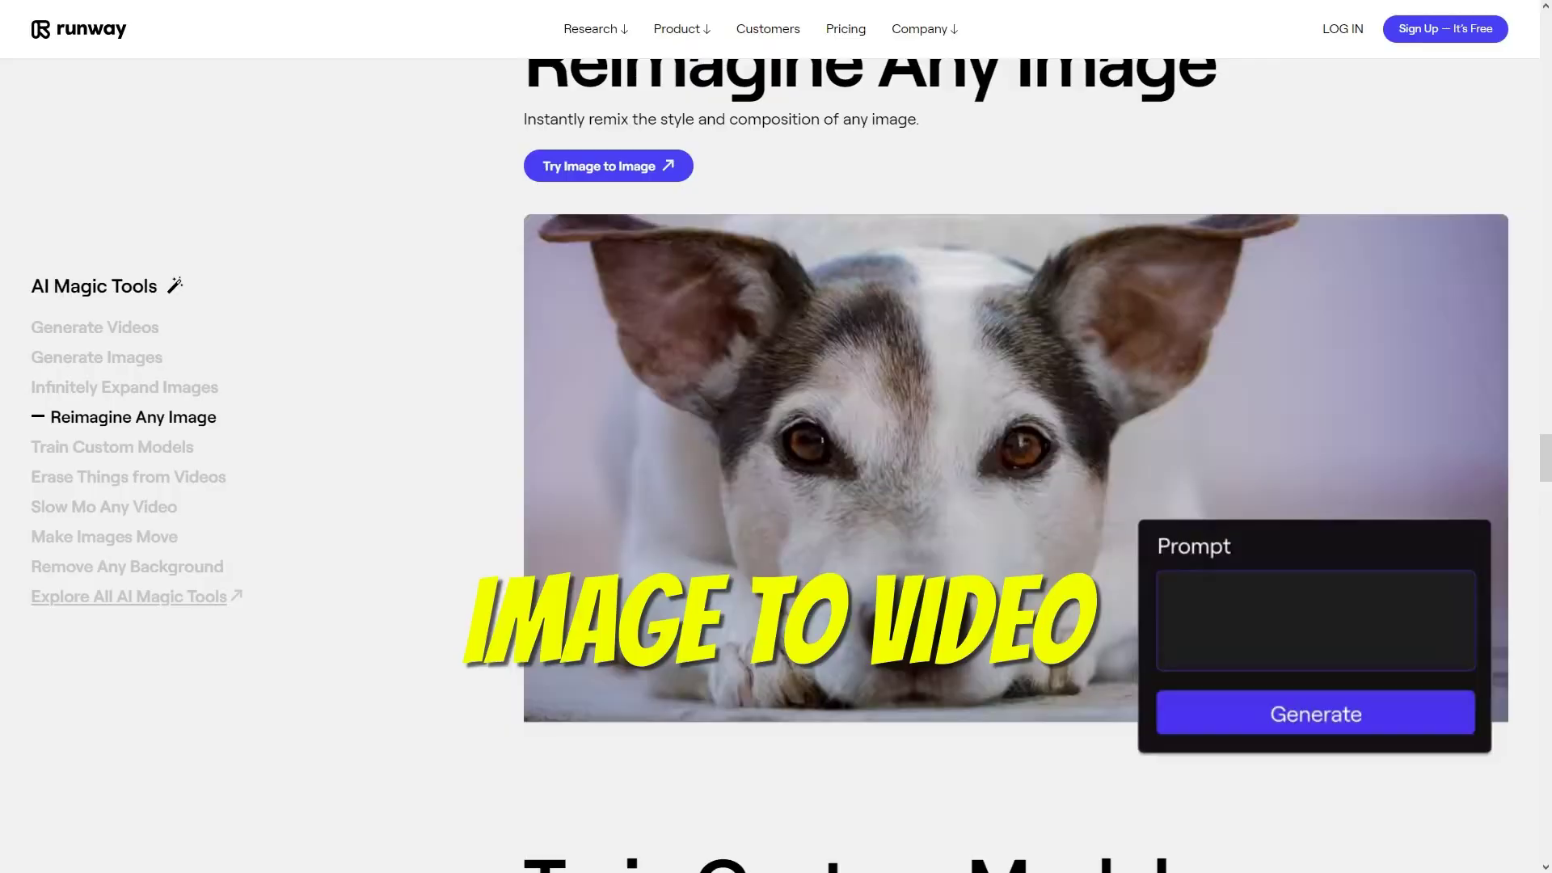
- Switch to Runway and upload New.png as the starting image for the Text/Image to Video tool
scroll(1017, 466, "down", 15)
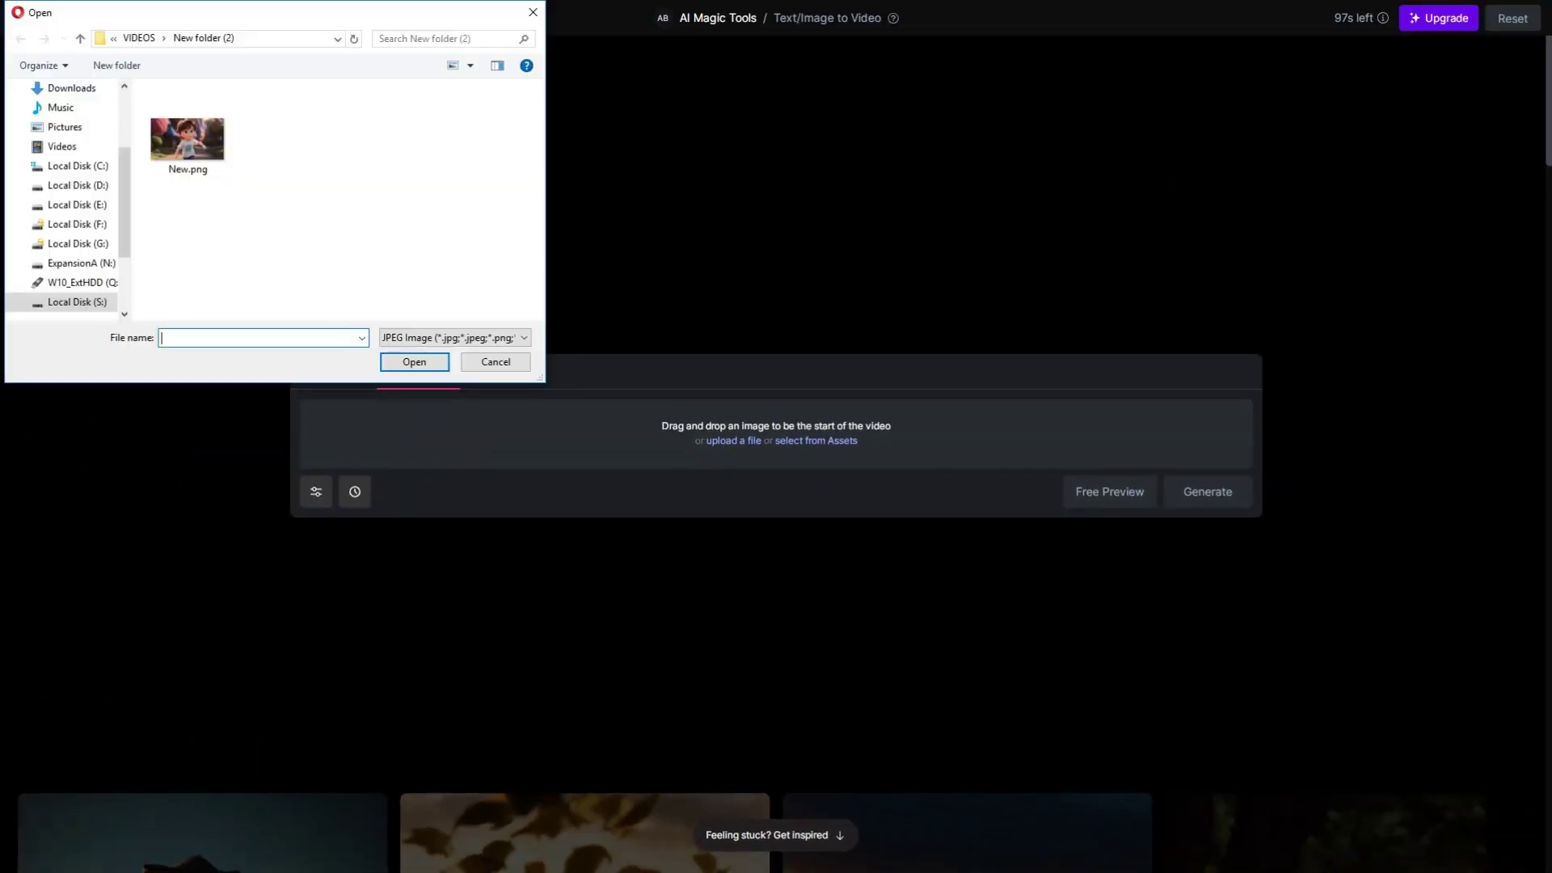
left_click(187, 129)
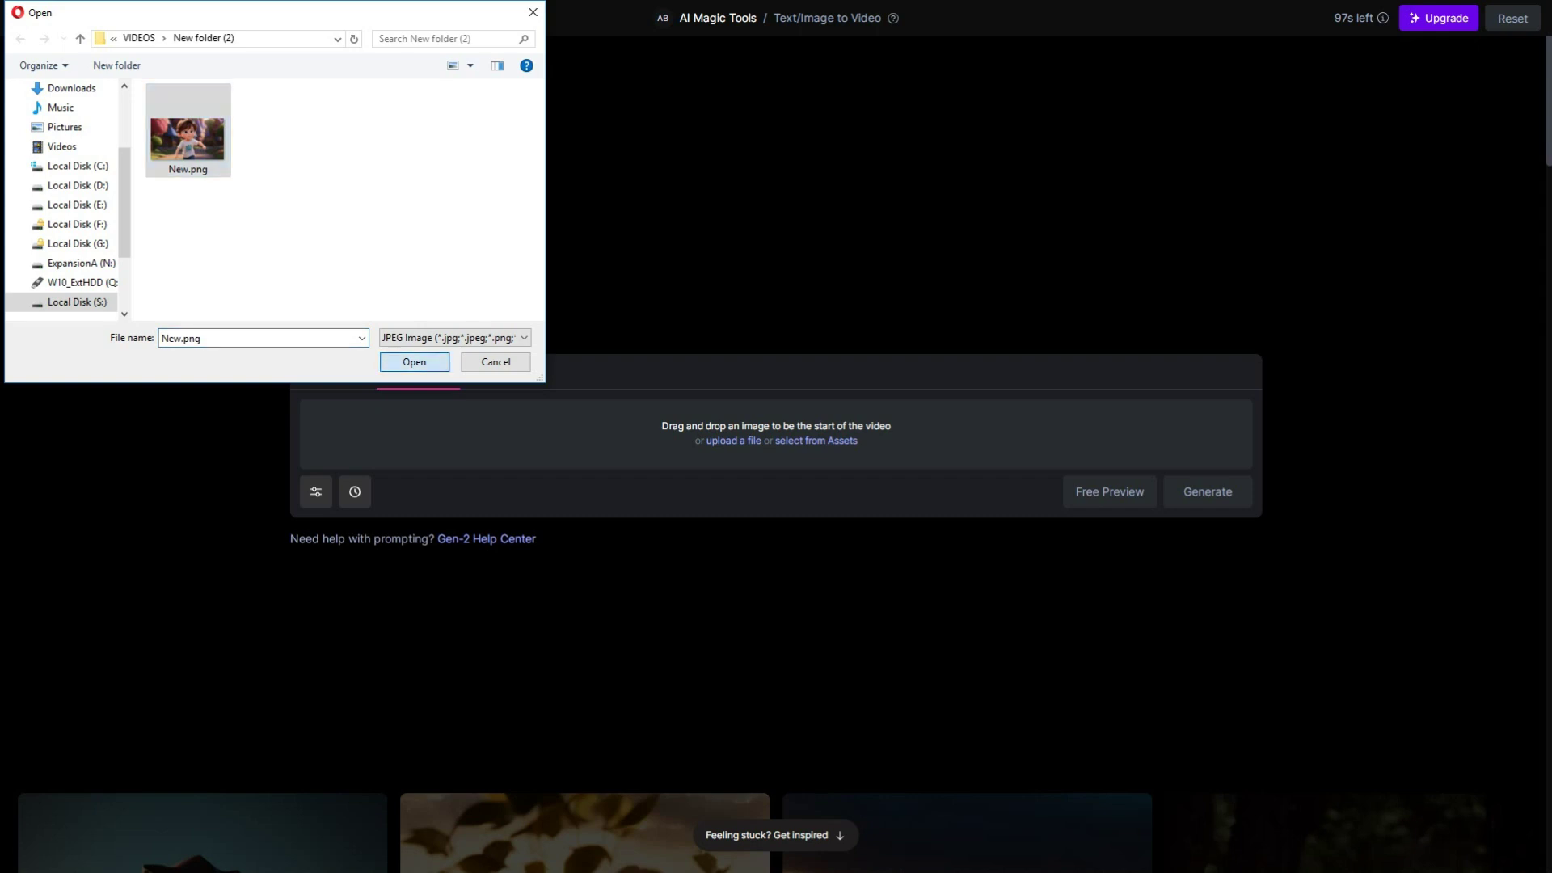
key("Return")
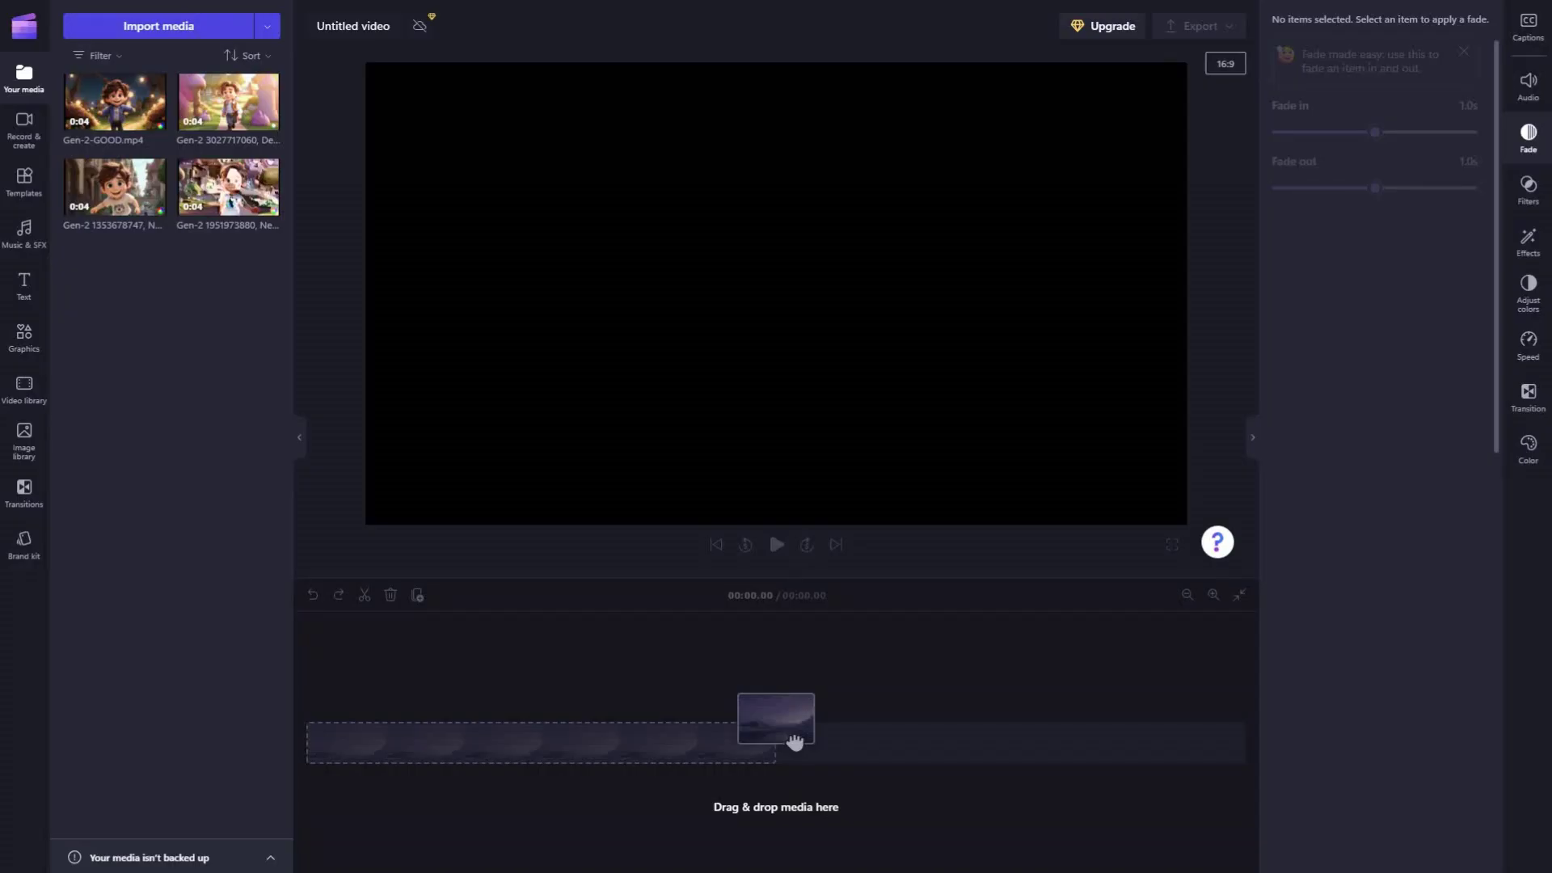
- Switch to Clipchamp, place the four Gen-2 clips one after another on the timeline and play the preview
left_click_drag(228, 187, 355, 744)
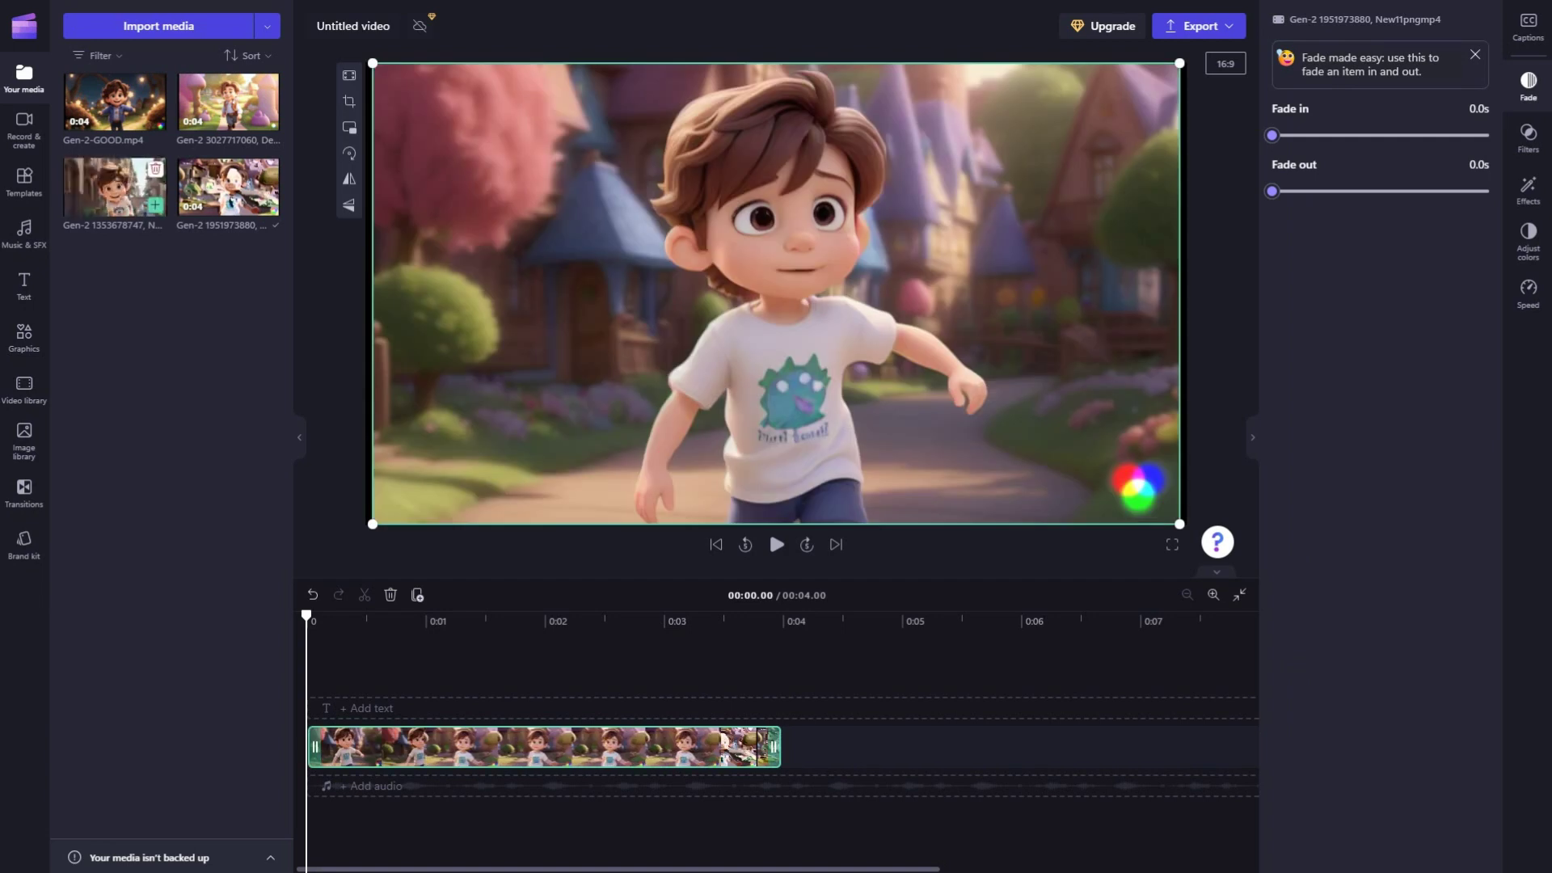
left_click_drag(630, 586, 817, 748)
left_click(1188, 595)
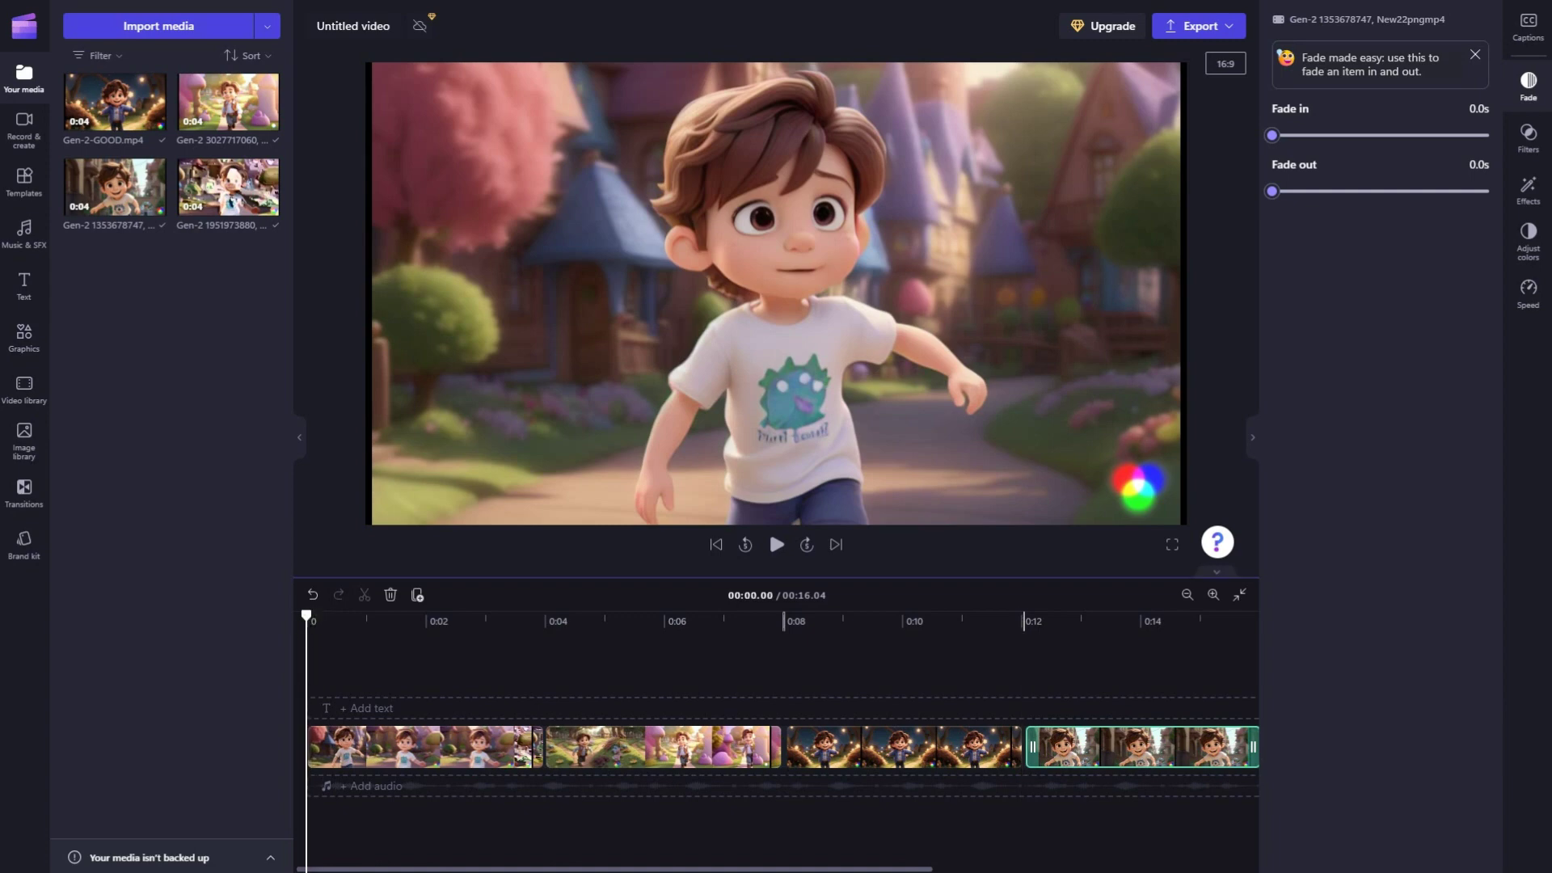
key("space")
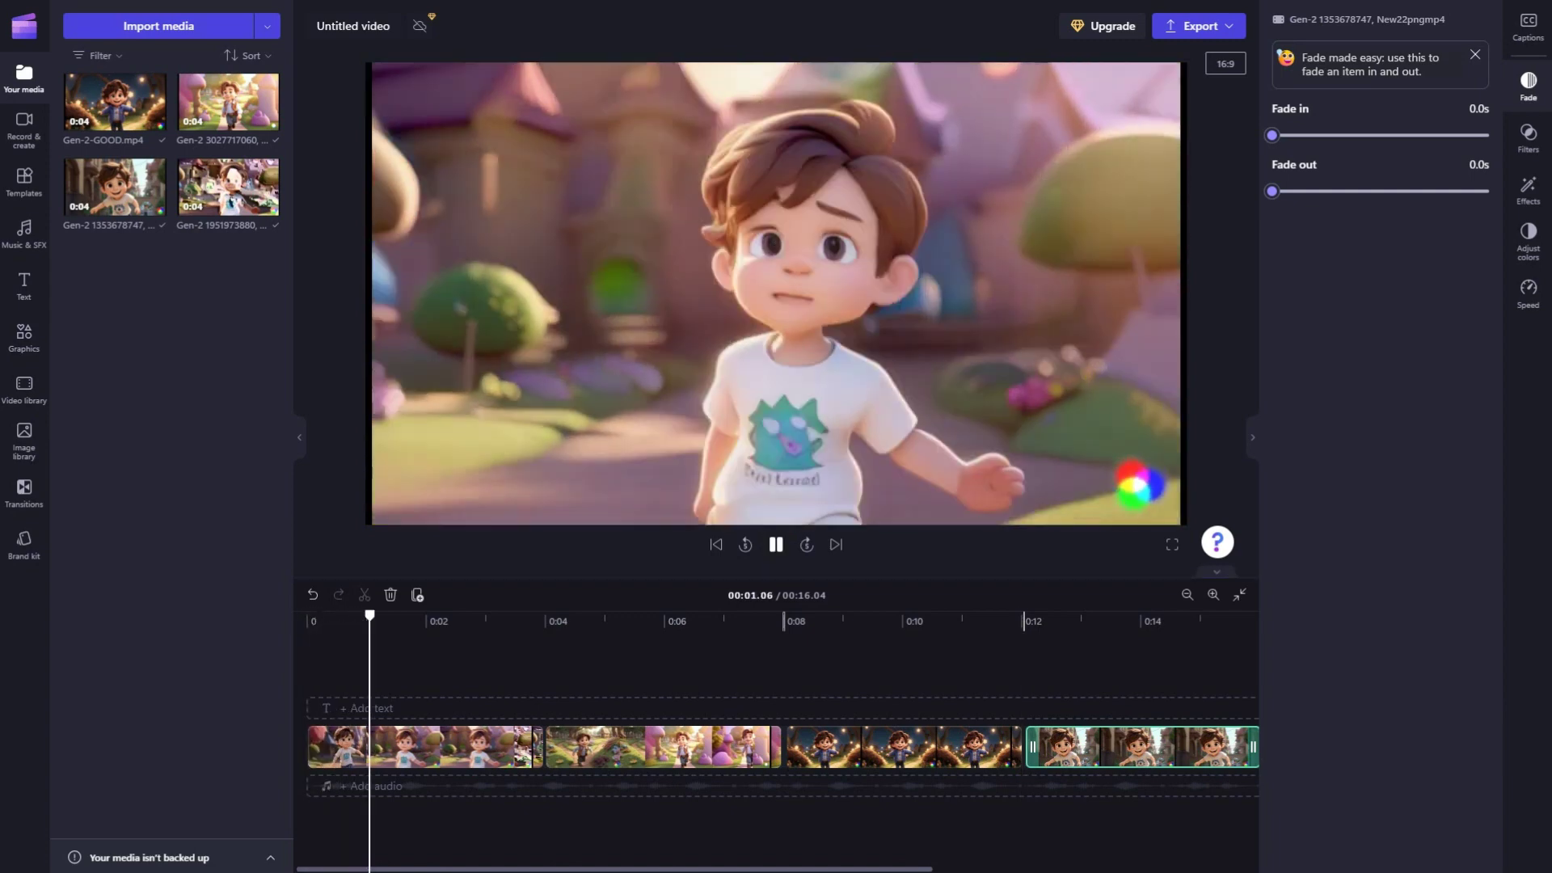